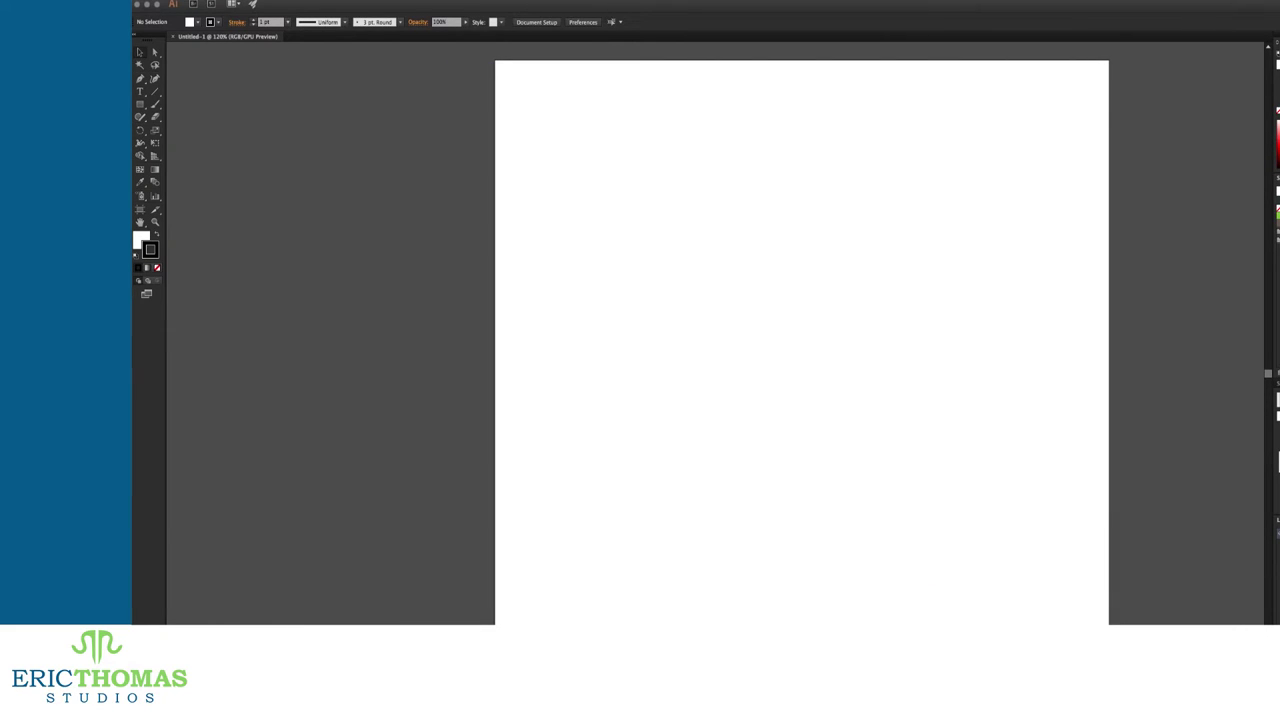
# Step: Show the perspective grid on the blank artboard
pyautogui.click(384, 0)
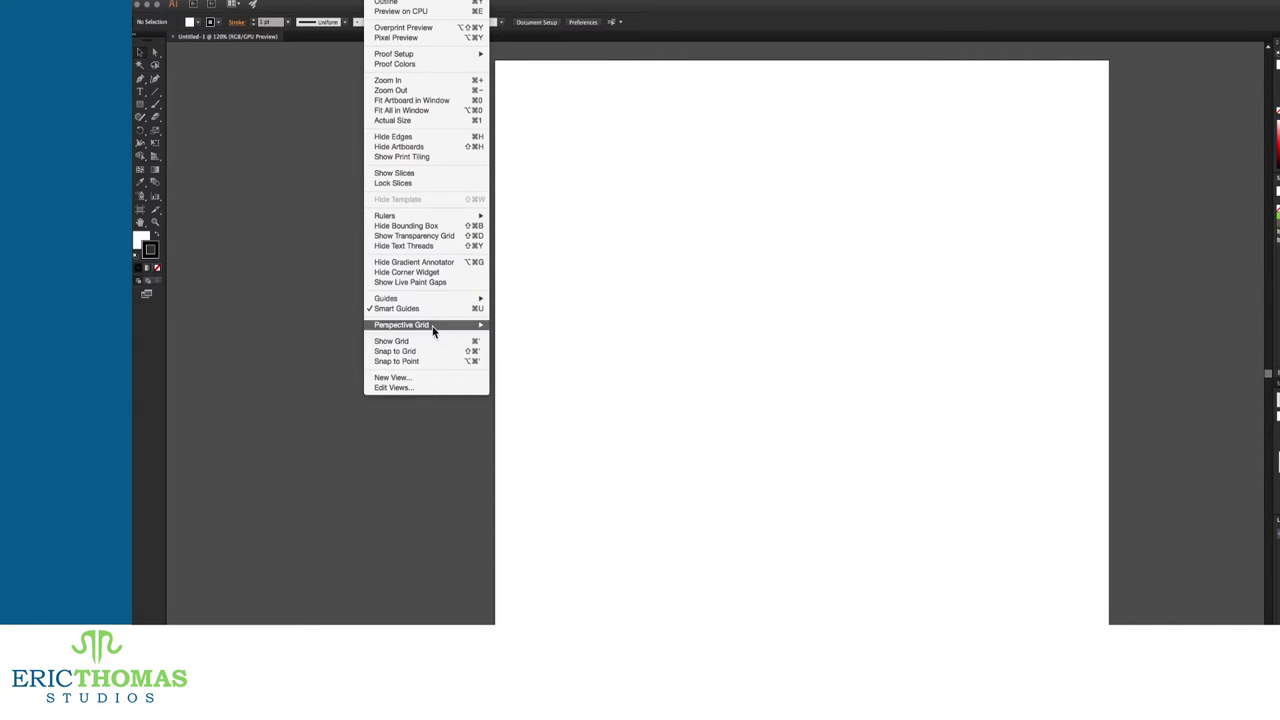
pyautogui.moveTo(433, 330)
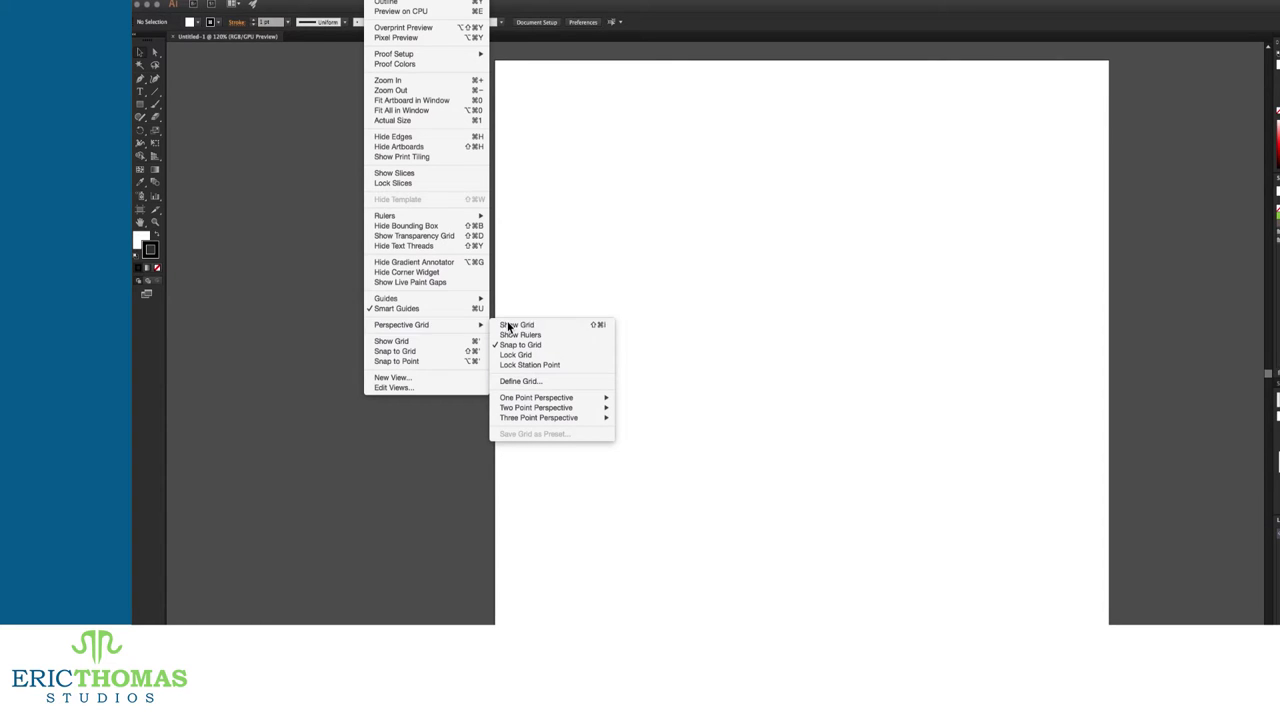
pyautogui.click(508, 325)
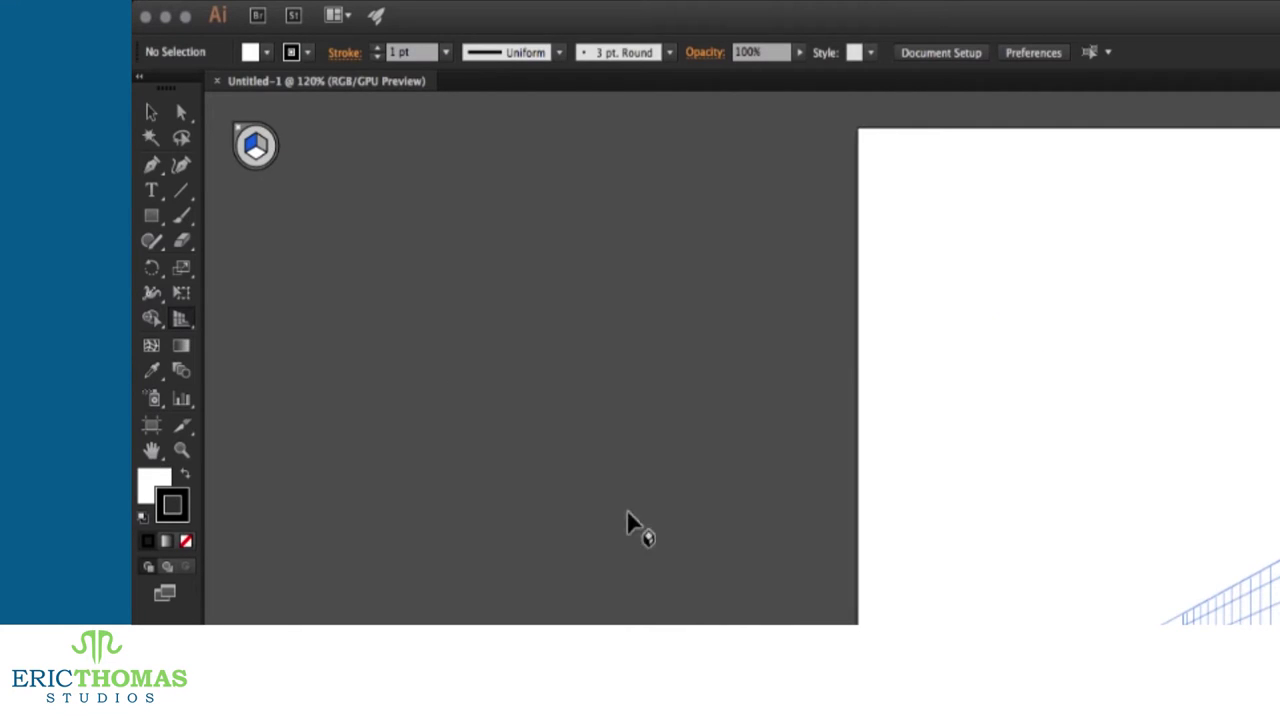
# Step: Switch the active perspective plane through right, horizontal and left, and finish with no active grid
pyautogui.click(258, 148)
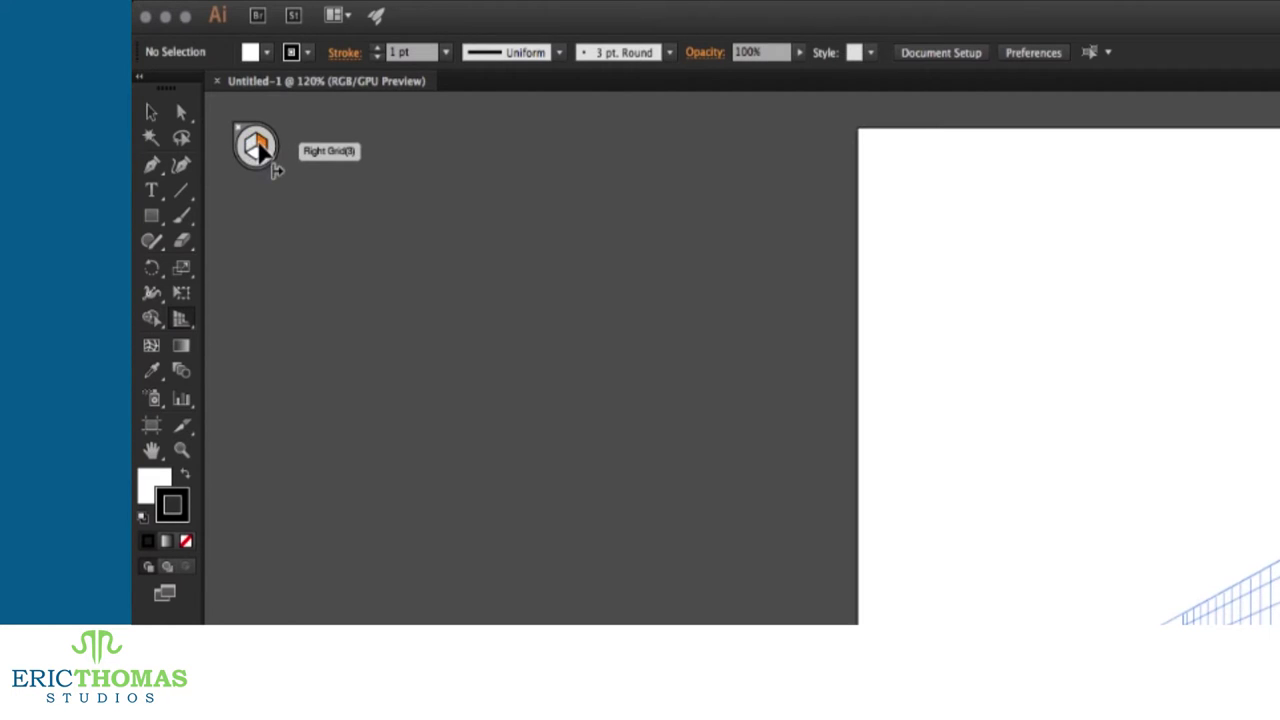
pyautogui.click(257, 160)
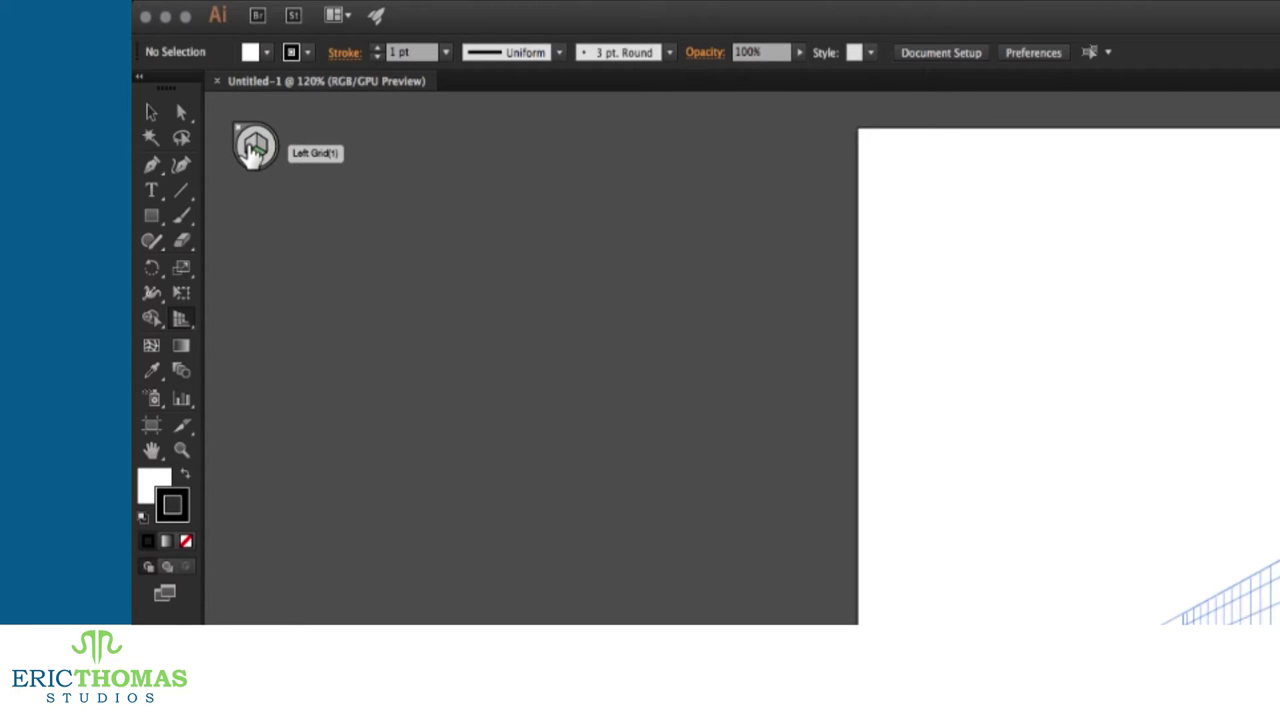
pyautogui.click(252, 149)
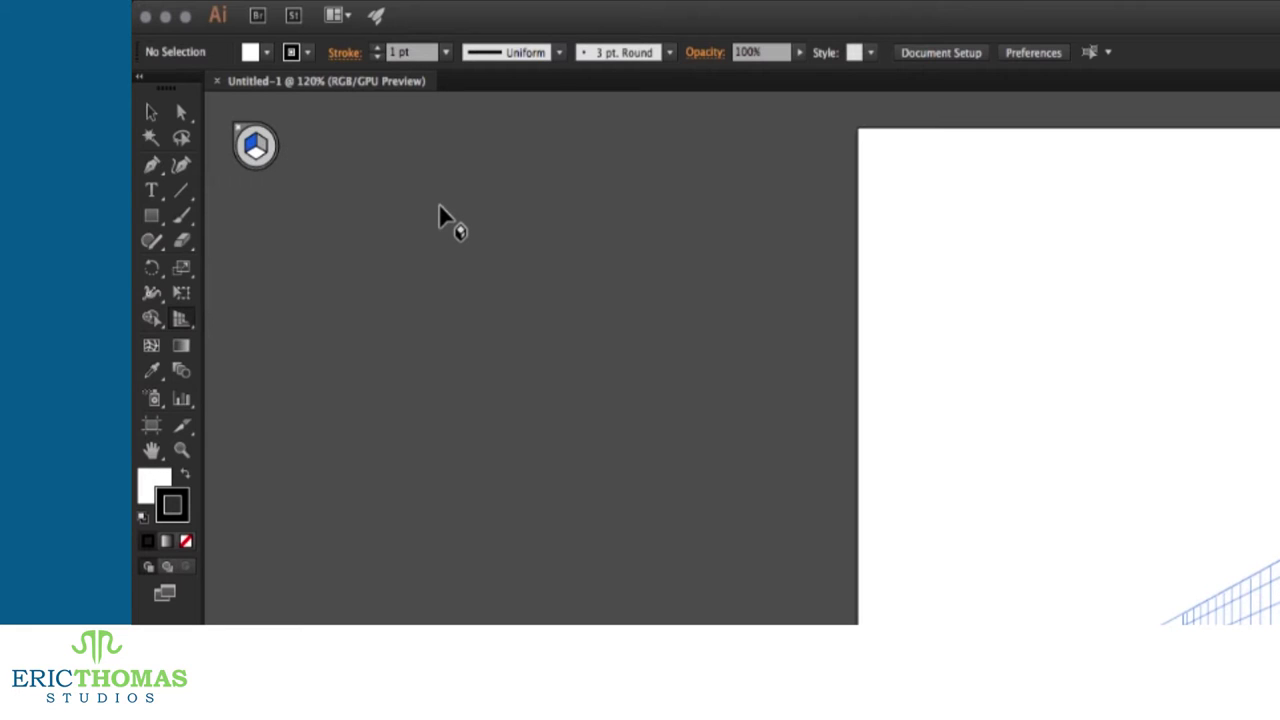
pyautogui.press('2')
pyautogui.press('3')
pyautogui.press('4')
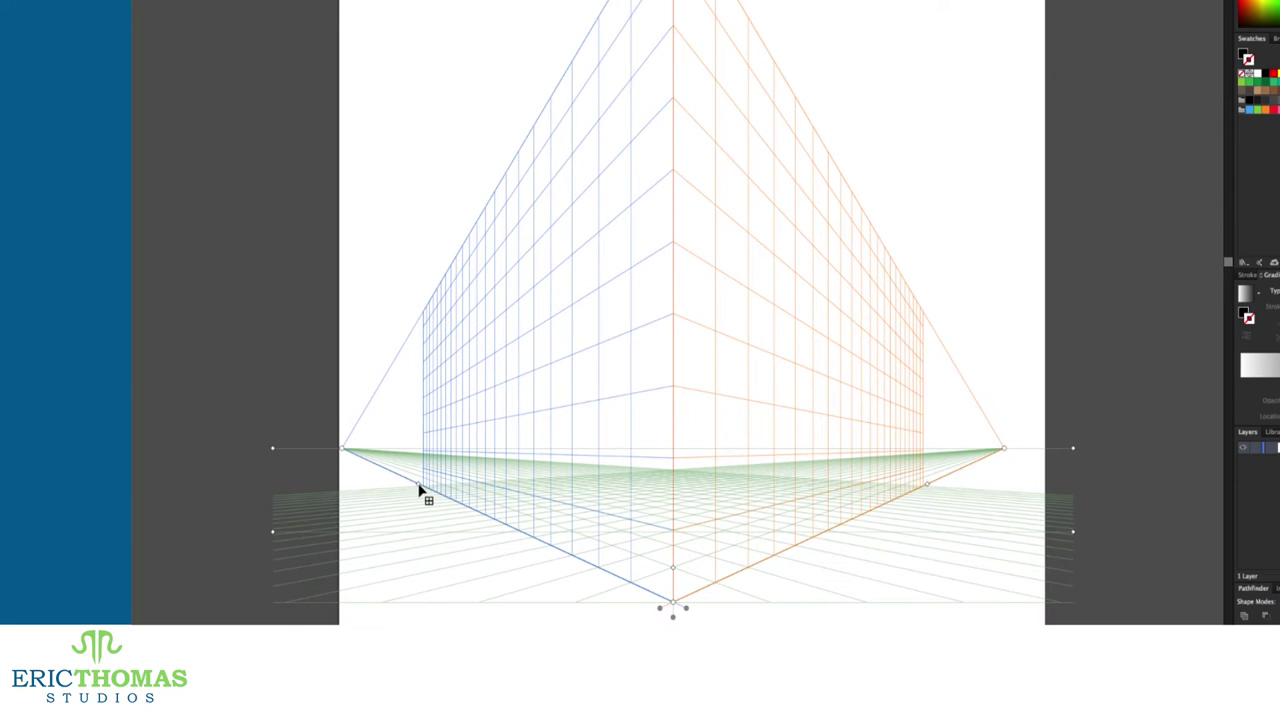
# Step: Shorten the left and right extents of the two-point grid and lower its vertical extent
pyautogui.moveTo(418, 484); pyautogui.dragTo(537, 540)
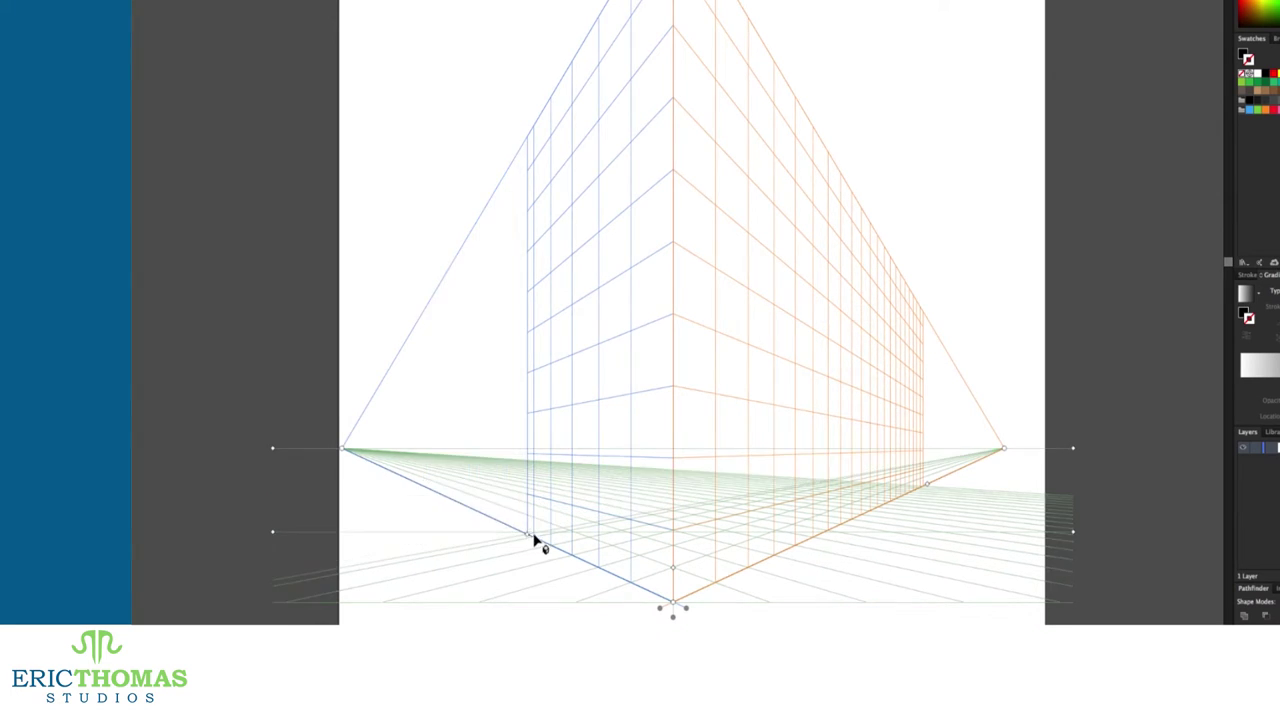
pyautogui.moveTo(930, 492); pyautogui.dragTo(783, 551)
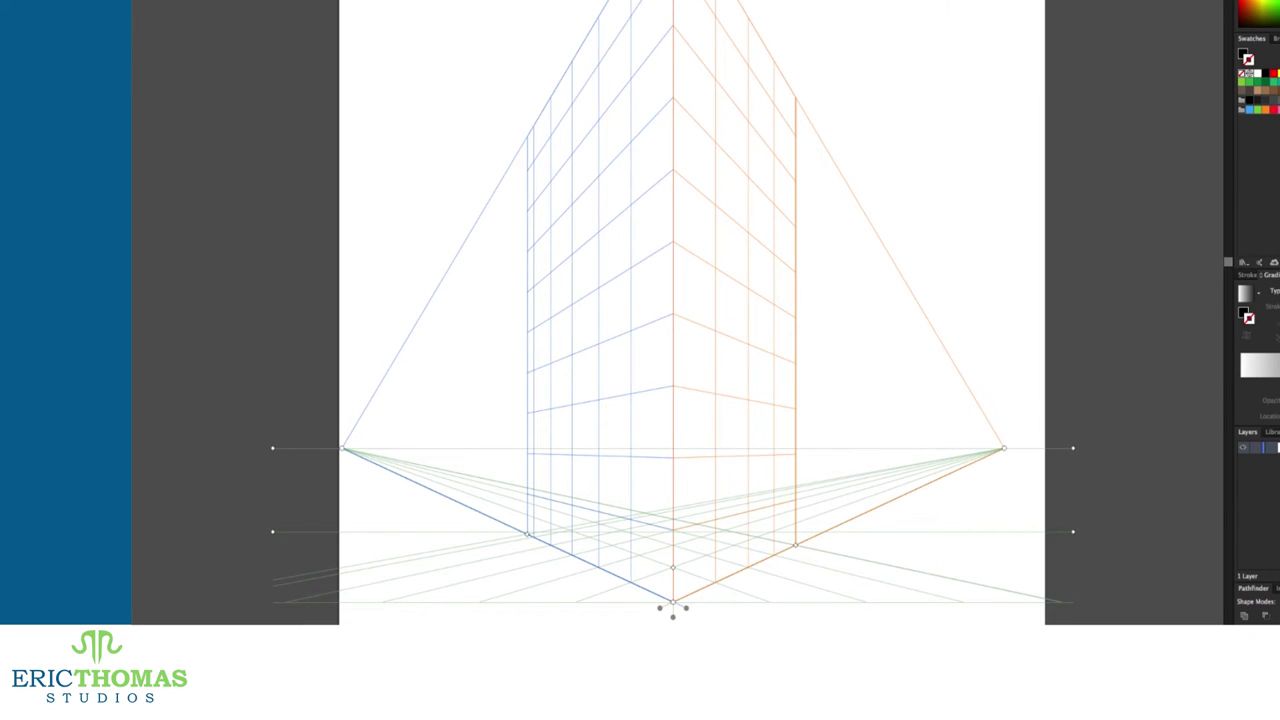
pyautogui.moveTo(672, 2); pyautogui.dragTo(673, 200)
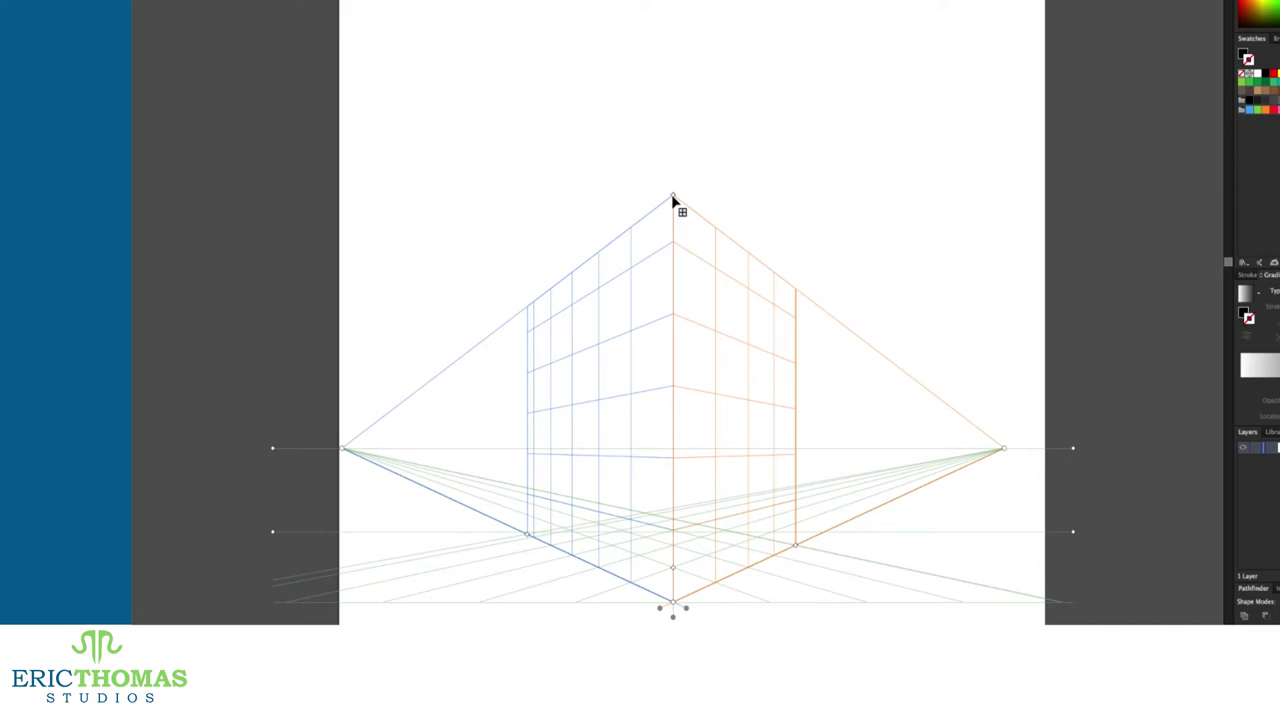
# Step: Move both vanishing points inward along the horizon and pull the right one outward past the artboard's edge
pyautogui.scroll(-2, 673, 200)
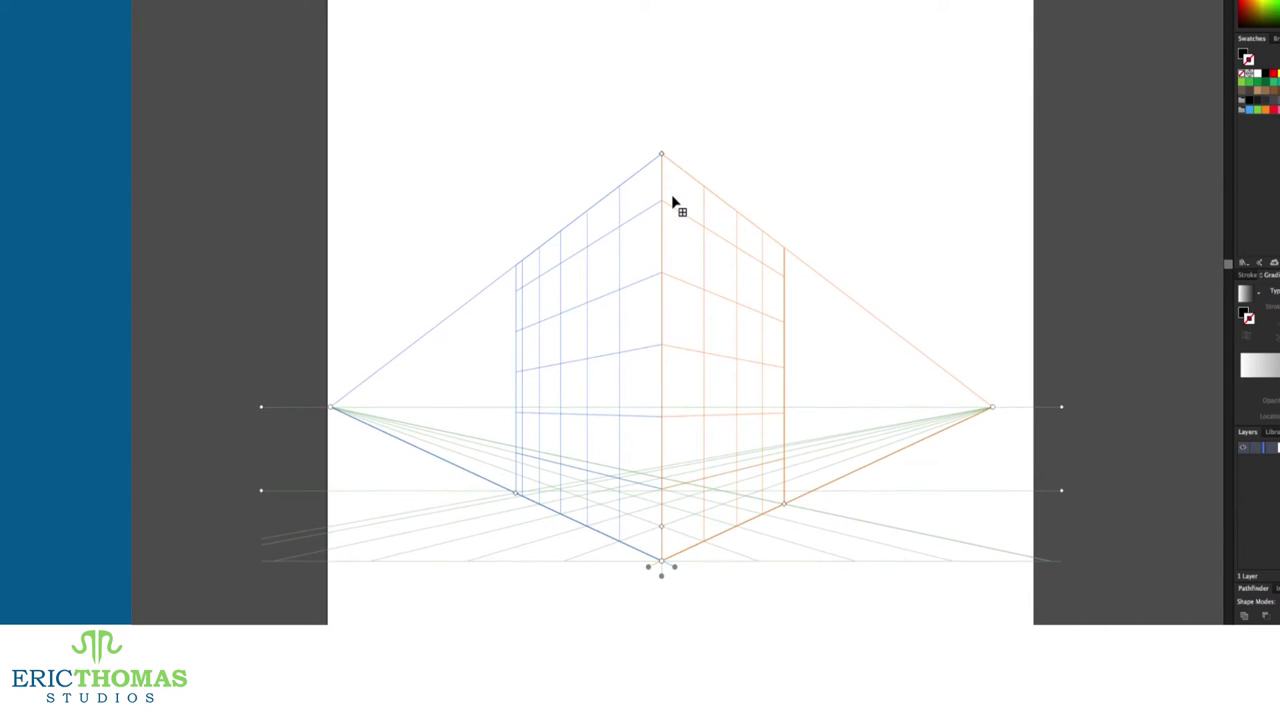
pyautogui.scroll(-2, 675, 205)
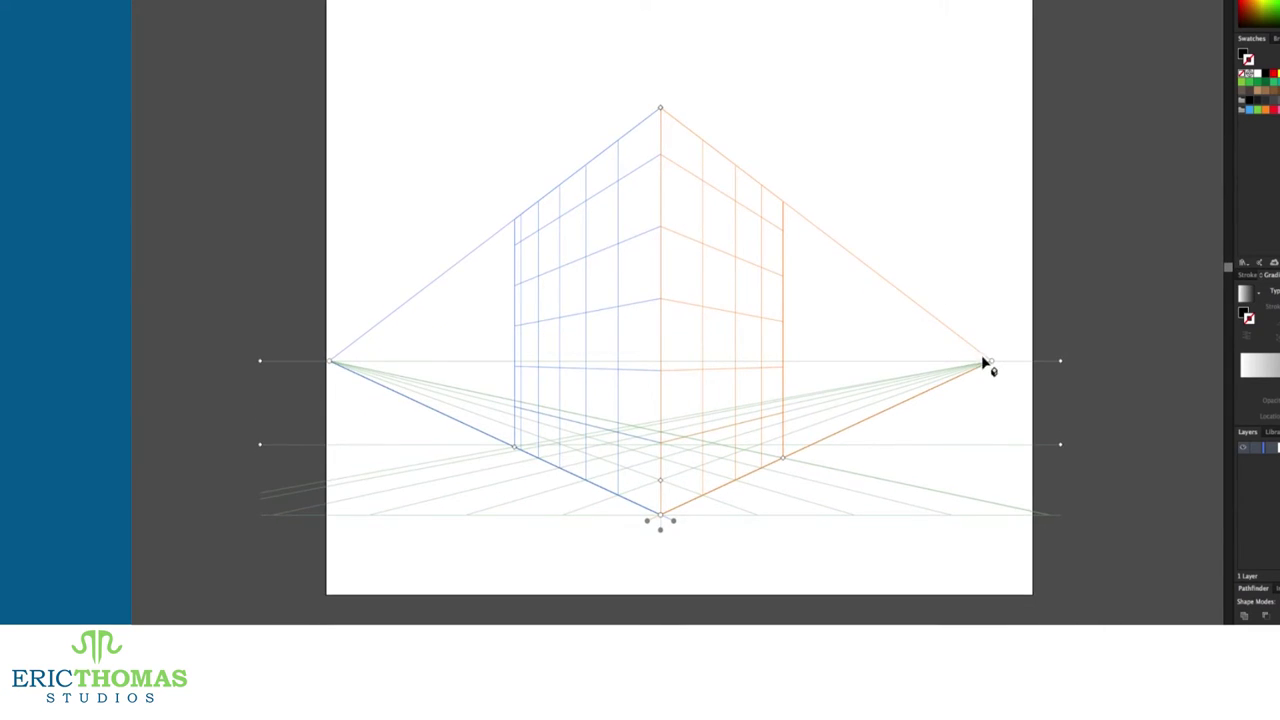
pyautogui.moveTo(990, 364); pyautogui.dragTo(886, 366)
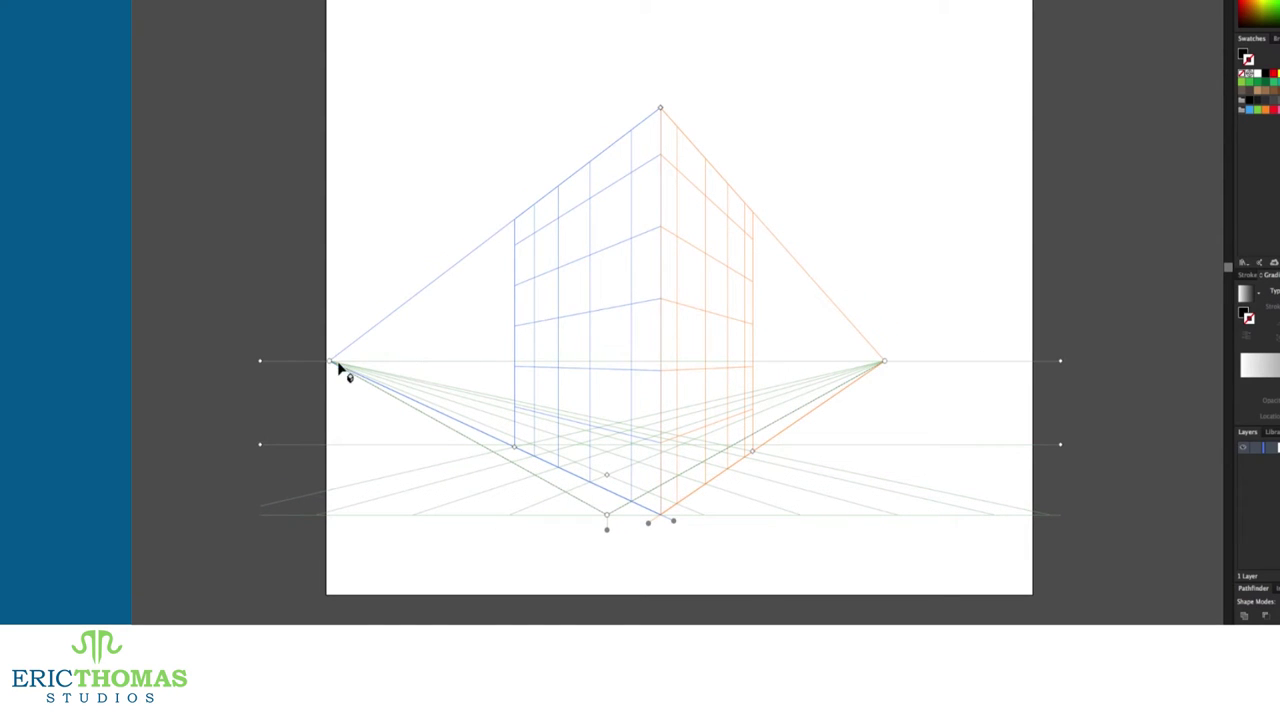
pyautogui.moveTo(330, 365); pyautogui.dragTo(551, 370)
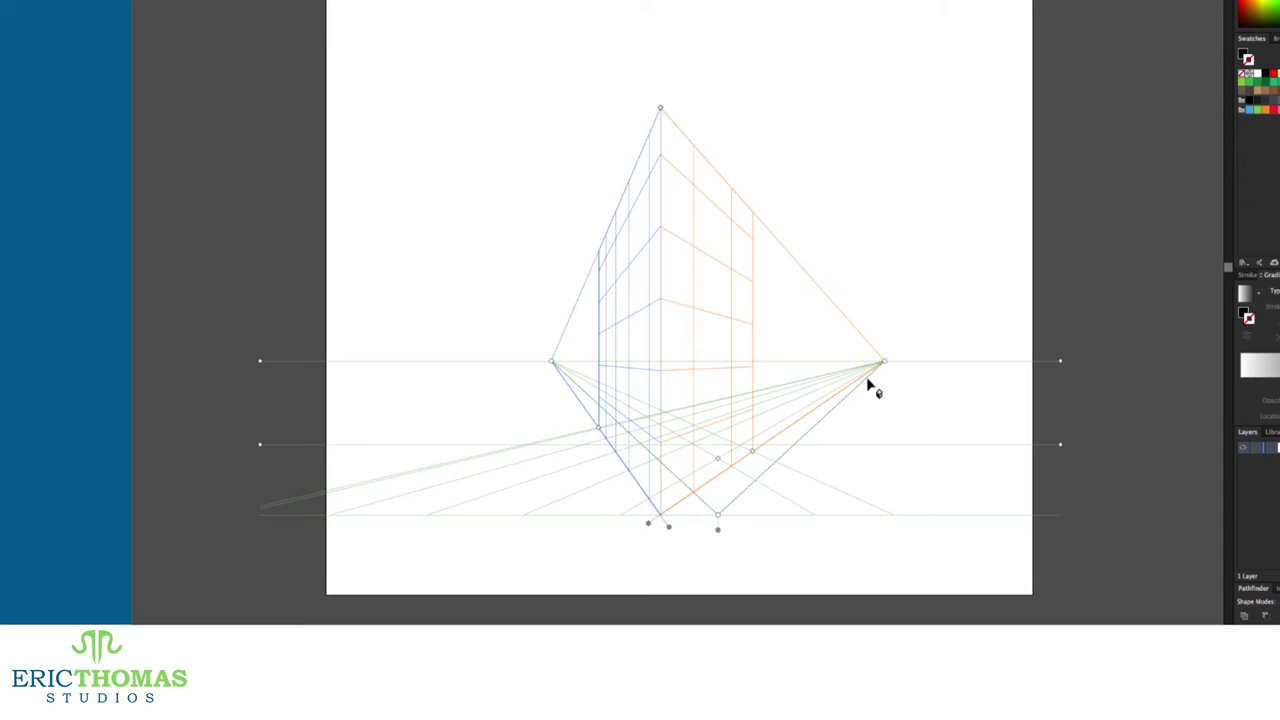
pyautogui.moveTo(887, 367); pyautogui.dragTo(1035, 372)
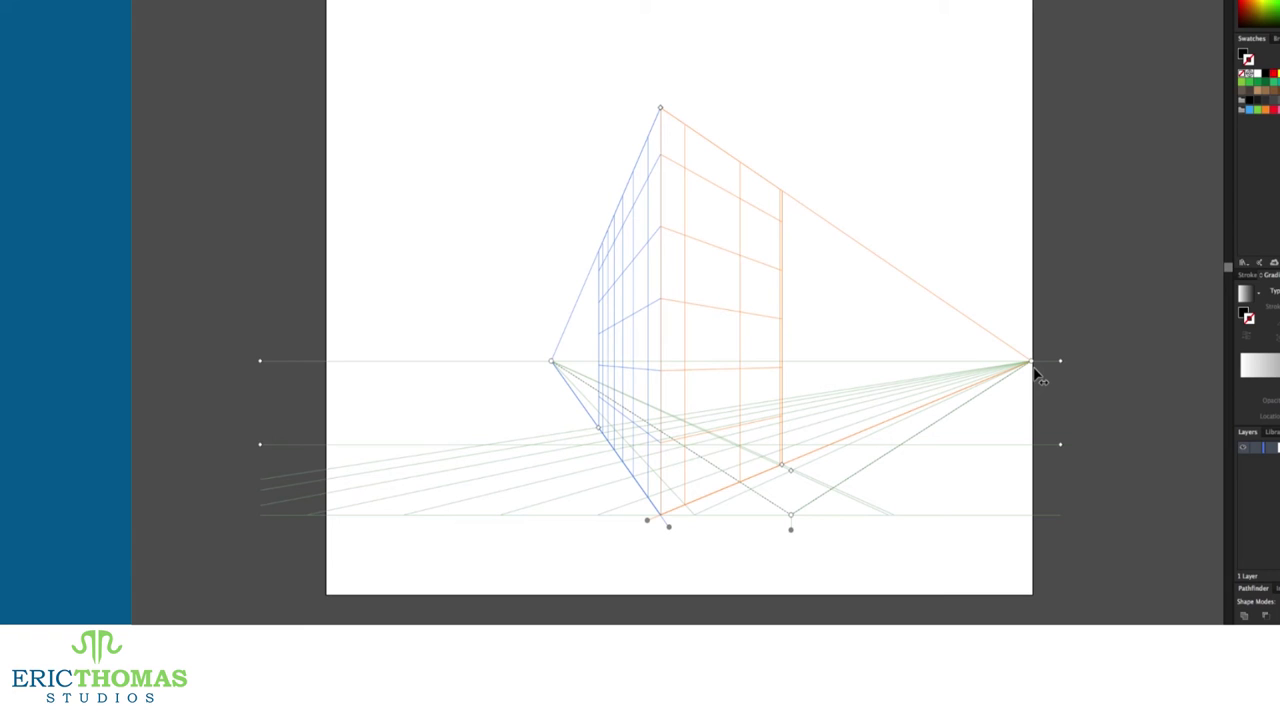
pyautogui.moveTo(1037, 372); pyautogui.dragTo(1140, 368)
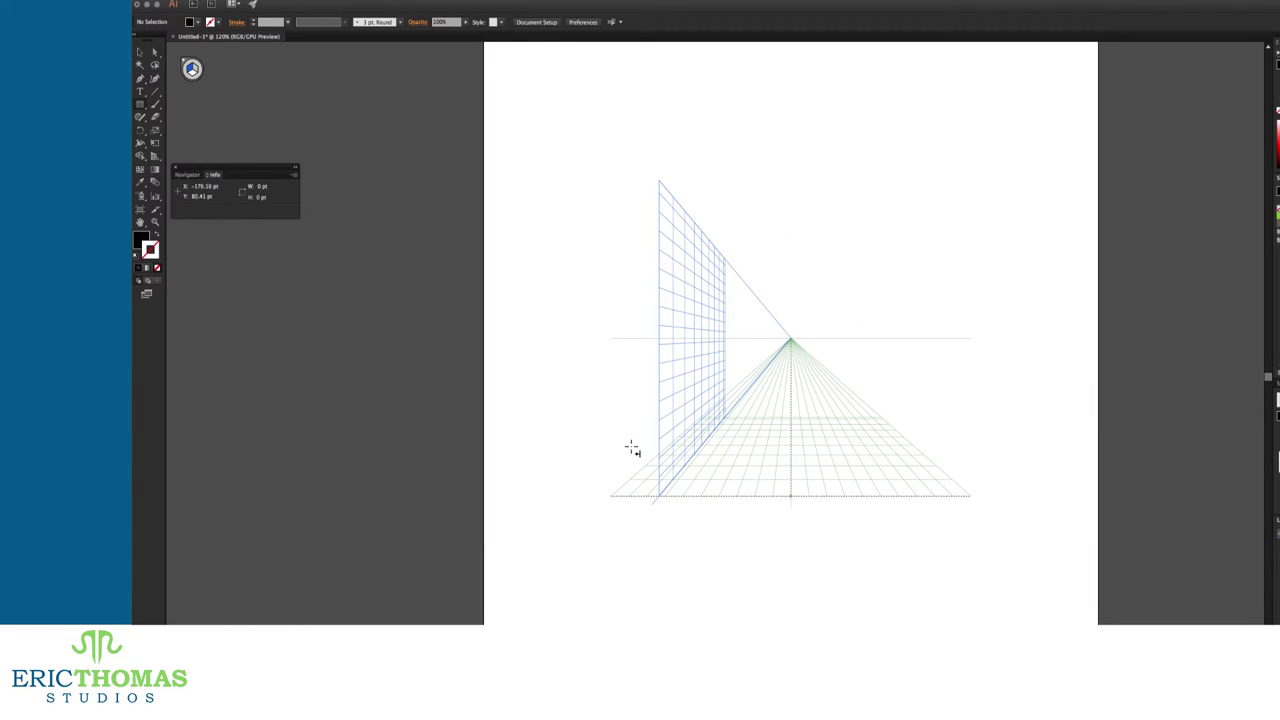
# Step: Reshape the one-point grid with a lower horizon, the wall plane moved outward, a taller vertical extent and larger cells
pyautogui.moveTo(611, 338); pyautogui.dragTo(611, 425)
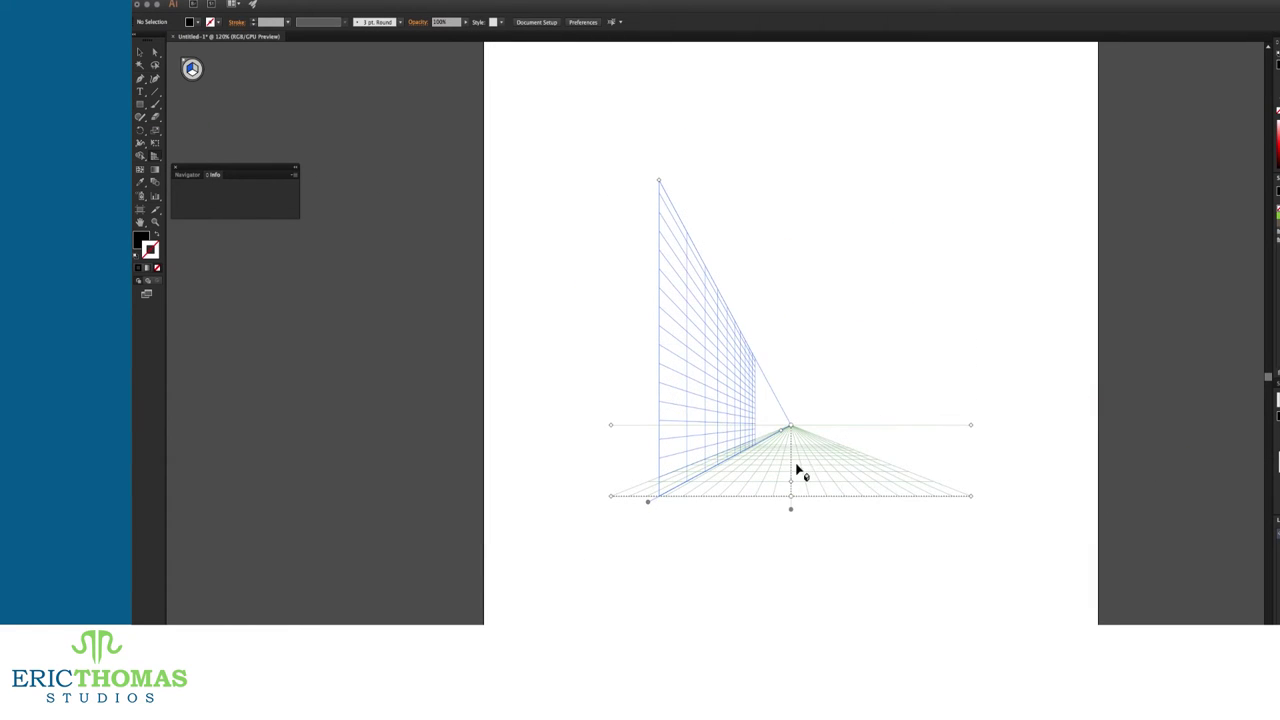
pyautogui.moveTo(791, 509)
pyautogui.mouseDown()
pyautogui.moveTo(791, 528)
pyautogui.moveTo(791, 490)
pyautogui.mouseUp()
pyautogui.moveTo(646, 481); pyautogui.dragTo(598, 480)
pyautogui.moveTo(611, 425); pyautogui.dragTo(611, 435)
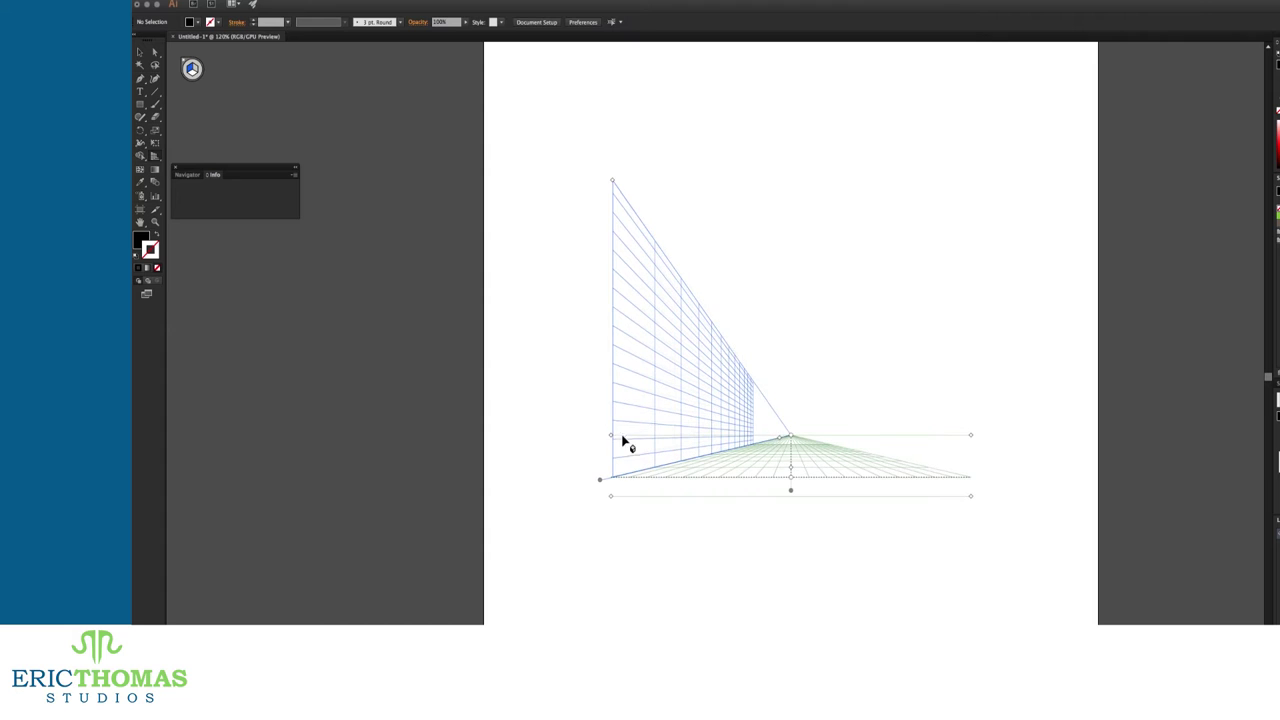
pyautogui.moveTo(611, 178); pyautogui.dragTo(615, 54)
pyautogui.moveTo(792, 471); pyautogui.dragTo(791, 515)
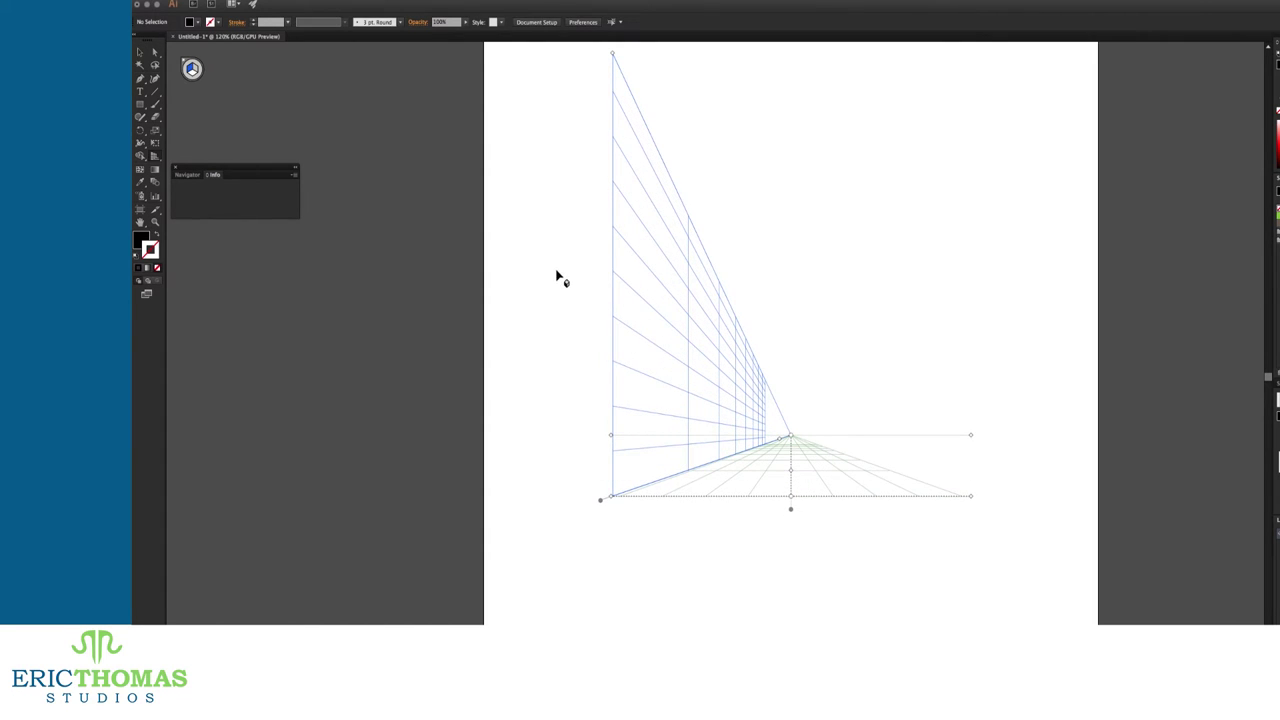
# Step: Draw a one-point hallway on the grid with a black back wall, dark side walls and a grey floor
pyautogui.moveTo(777, 468); pyautogui.dragTo(892, 572)
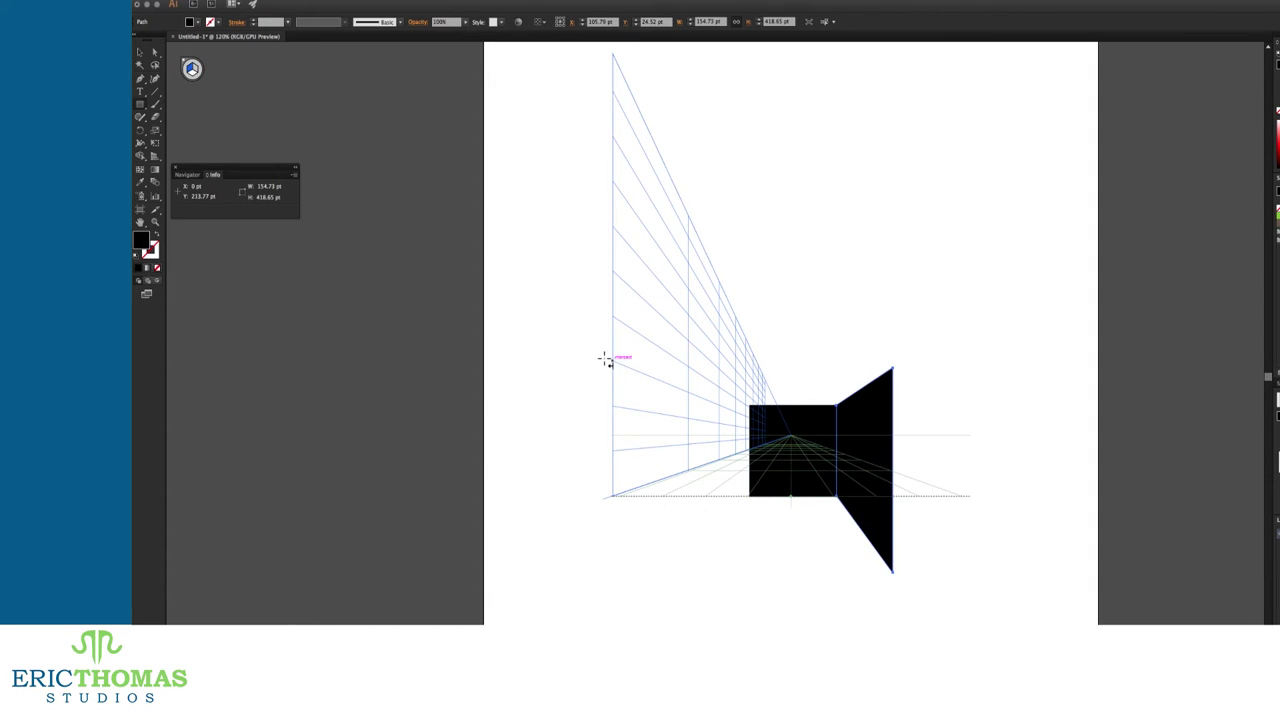
pyautogui.moveTo(750, 405); pyautogui.dragTo(836, 495)
pyautogui.press('v')
pyautogui.click(943, 214)
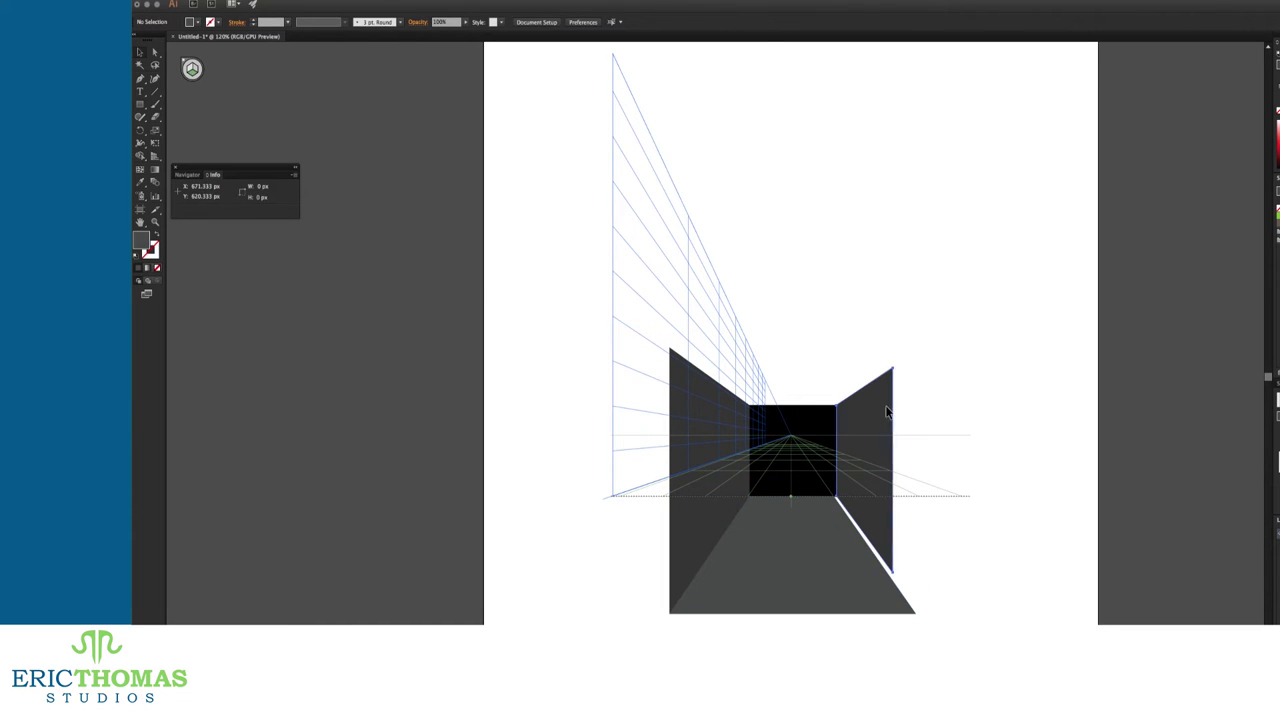
# Step: Delete the hallway's misaligned right wall and redraw it from the back wall's right edge
pyautogui.click(888, 485)
pyautogui.hotkey('shift', 'v')
pyautogui.press('Delete')
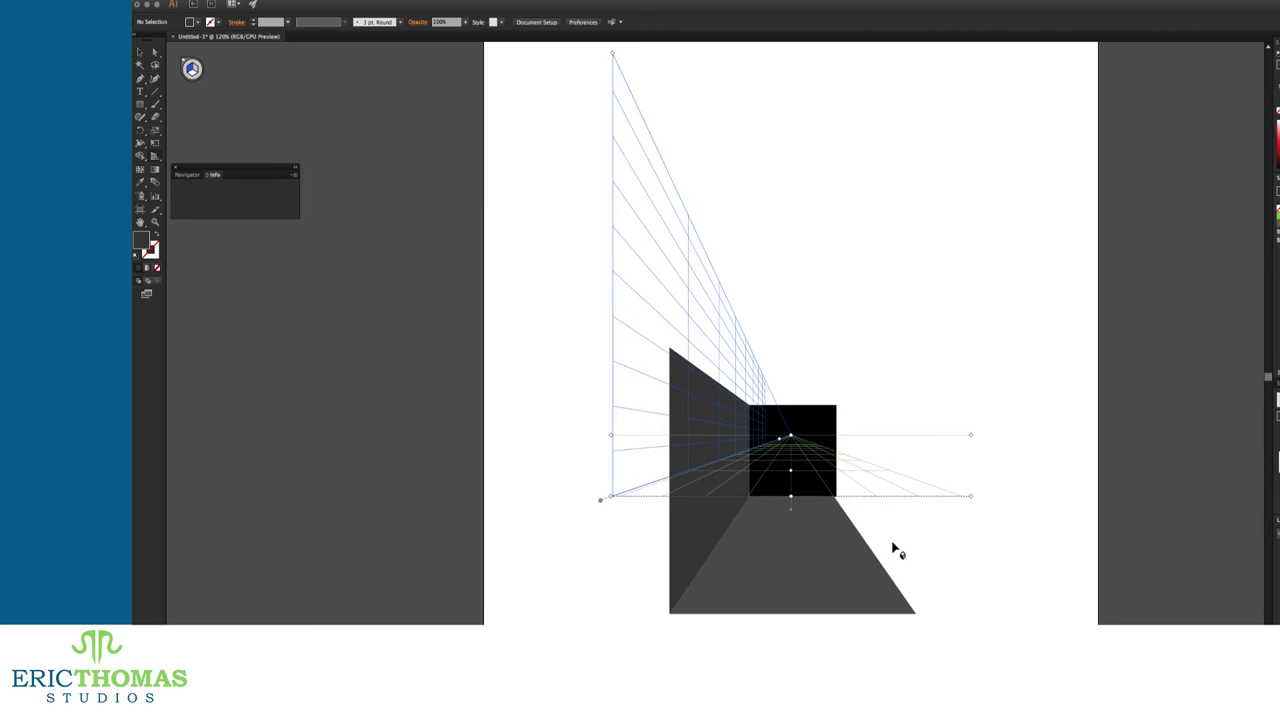
pyautogui.moveTo(840, 405); pyautogui.dragTo(923, 556)
pyautogui.press('v')
# Step: Delete the hallway's side walls and floor, keeping only the black back wall
pyautogui.click(880, 580)
pyautogui.moveTo(669, 555); pyautogui.dragTo(665, 556)
pyautogui.click(626, 548)
pyautogui.moveTo(976, 558); pyautogui.dragTo(704, 535)
pyautogui.press('Delete')
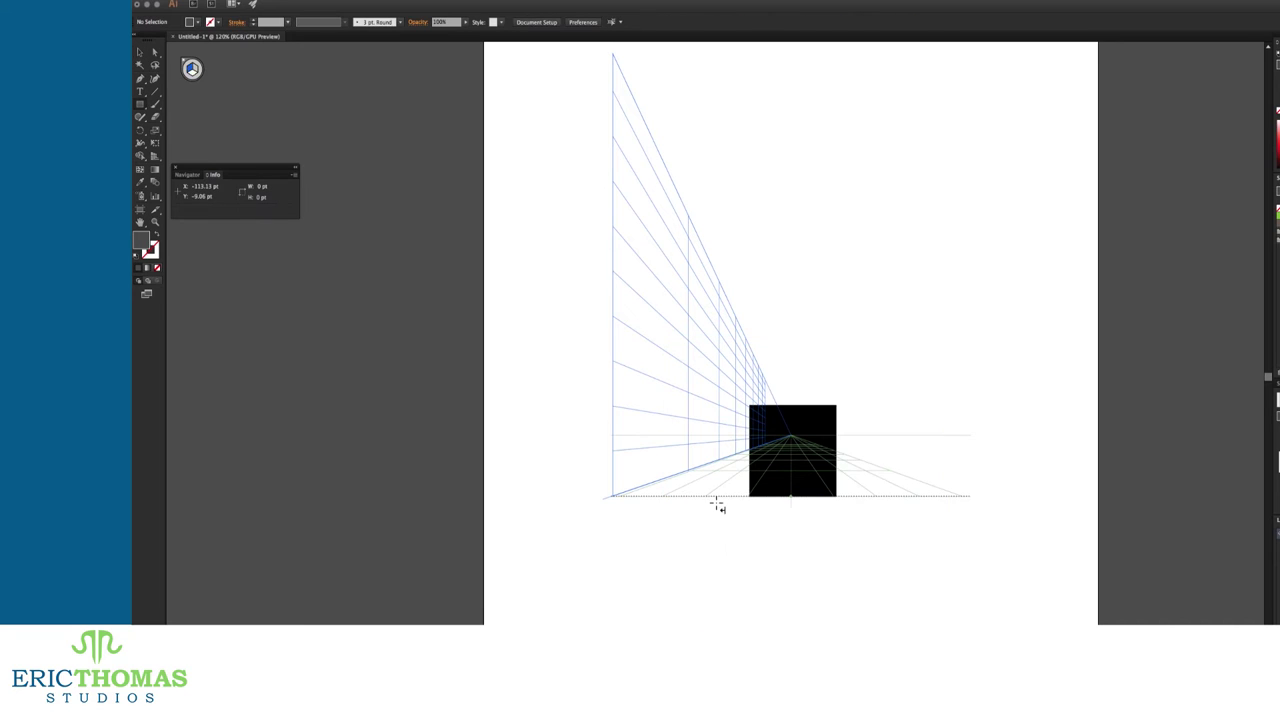
# Step: Try a grey horizontal-plane rectangle about 300 by 119 pt above the black wall, toggle the grid, and delete the rectangle
pyautogui.moveTo(749, 405); pyautogui.dragTo(909, 362)
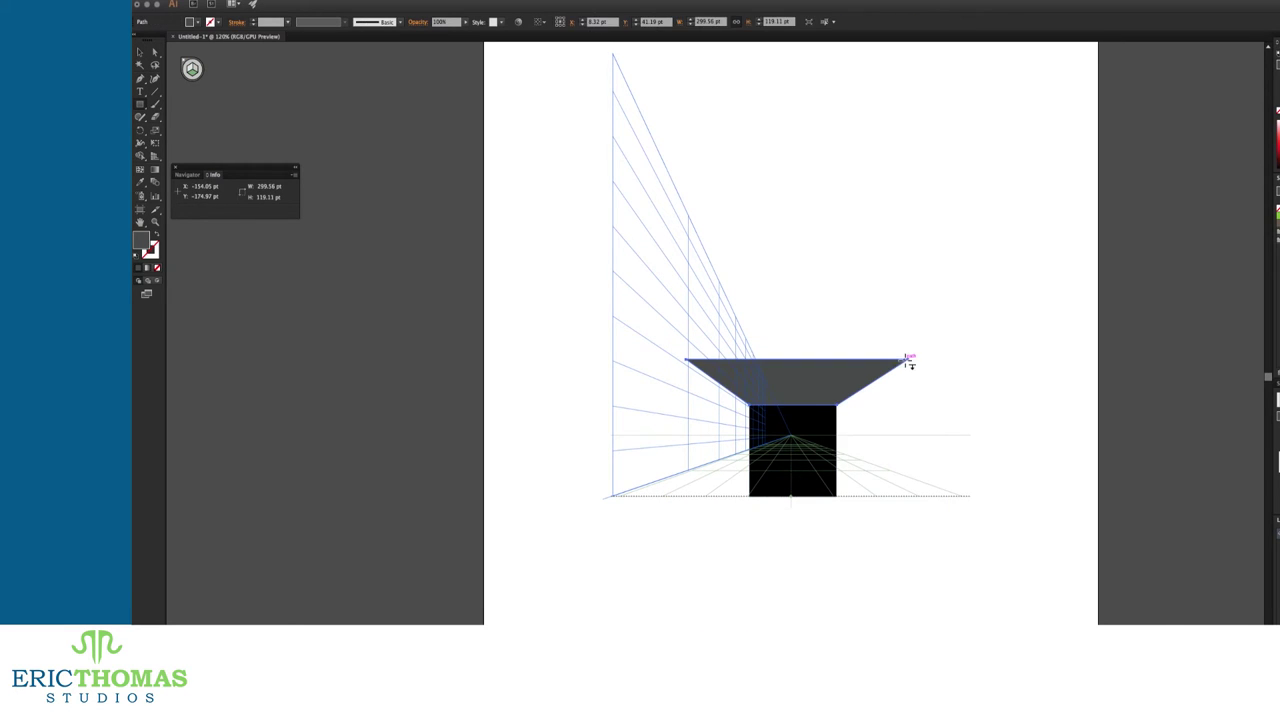
pyautogui.click(376, 1)
pyautogui.moveTo(457, 324)
pyautogui.click(506, 326)
pyautogui.press('shift+super+i')
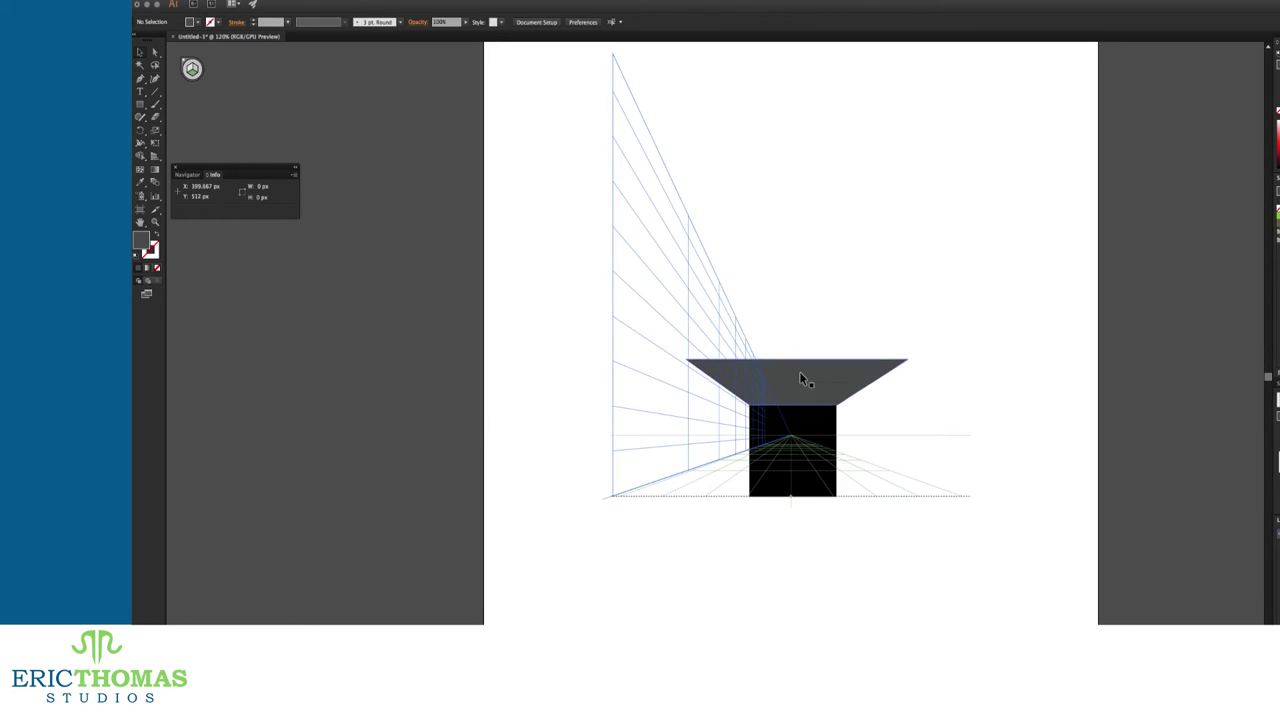
pyautogui.click(800, 374)
pyautogui.press('Delete')
# Step: Move the black rectangle above the horizon and try a dark left-plane side receding from it to the vanishing point
pyautogui.moveTo(810, 423)
pyautogui.mouseDown()
pyautogui.moveTo(684, 374)
pyautogui.moveTo(760, 448)
pyautogui.moveTo(797, 440)
pyautogui.mouseUp()
pyautogui.click(754, 376)
pyautogui.press('m')
pyautogui.press('1')
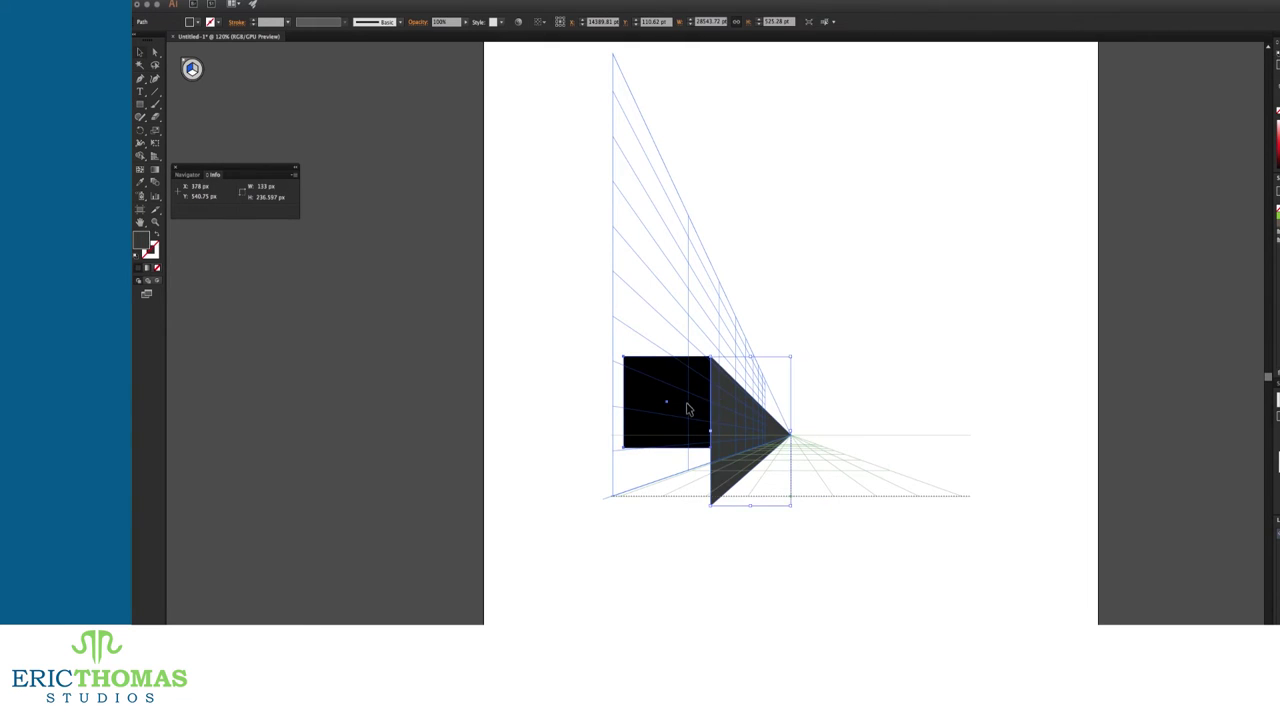
pyautogui.moveTo(710, 356); pyautogui.dragTo(600, 505)
# Step: Check the shapes with the perspective grid toggled, and delete all artwork from the artboard
pyautogui.click(714, 553)
pyautogui.press('shift+super+i')
pyautogui.press('shift+super+i')
pyautogui.press('super+a')
pyautogui.press('Delete')
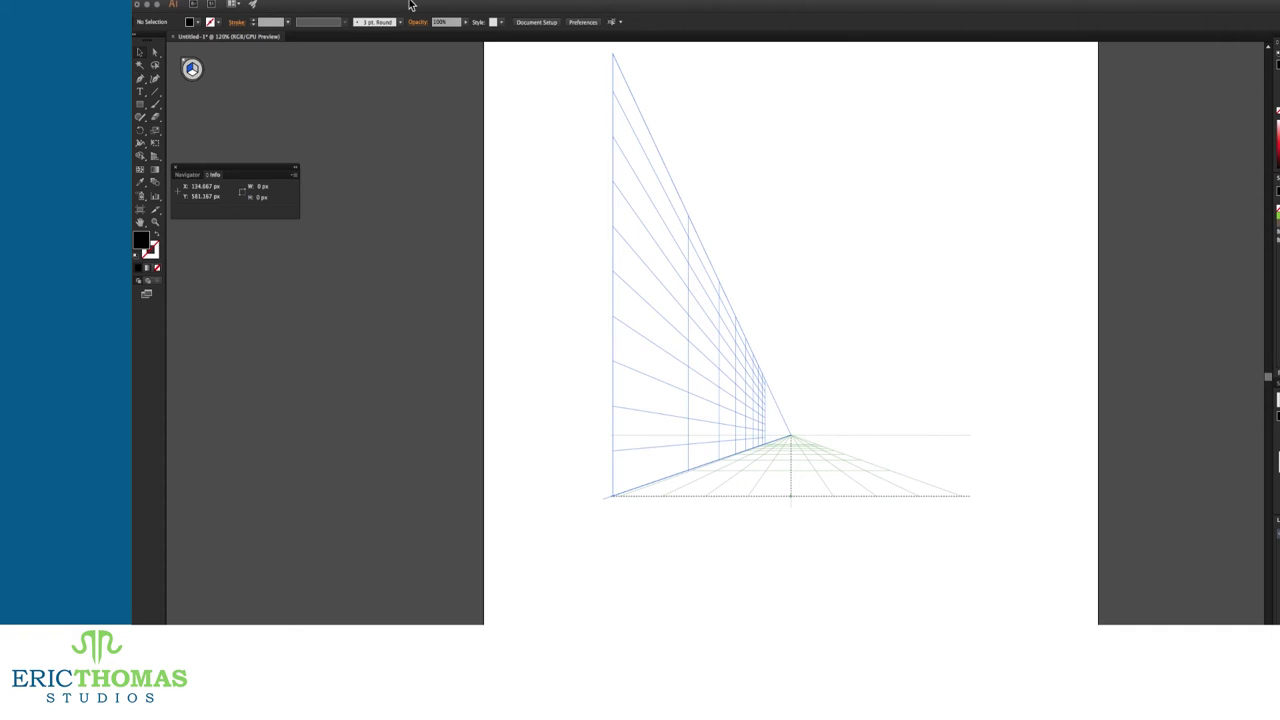
# Step: Apply the two-point perspective preset and lower its horizon line closer to the ground
pyautogui.click(376, 1)
pyautogui.moveTo(425, 325)
pyautogui.moveTo(545, 406)
pyautogui.click(654, 405)
pyautogui.hotkey('shift', 'p')
pyautogui.moveTo(424, 348); pyautogui.dragTo(424, 448)
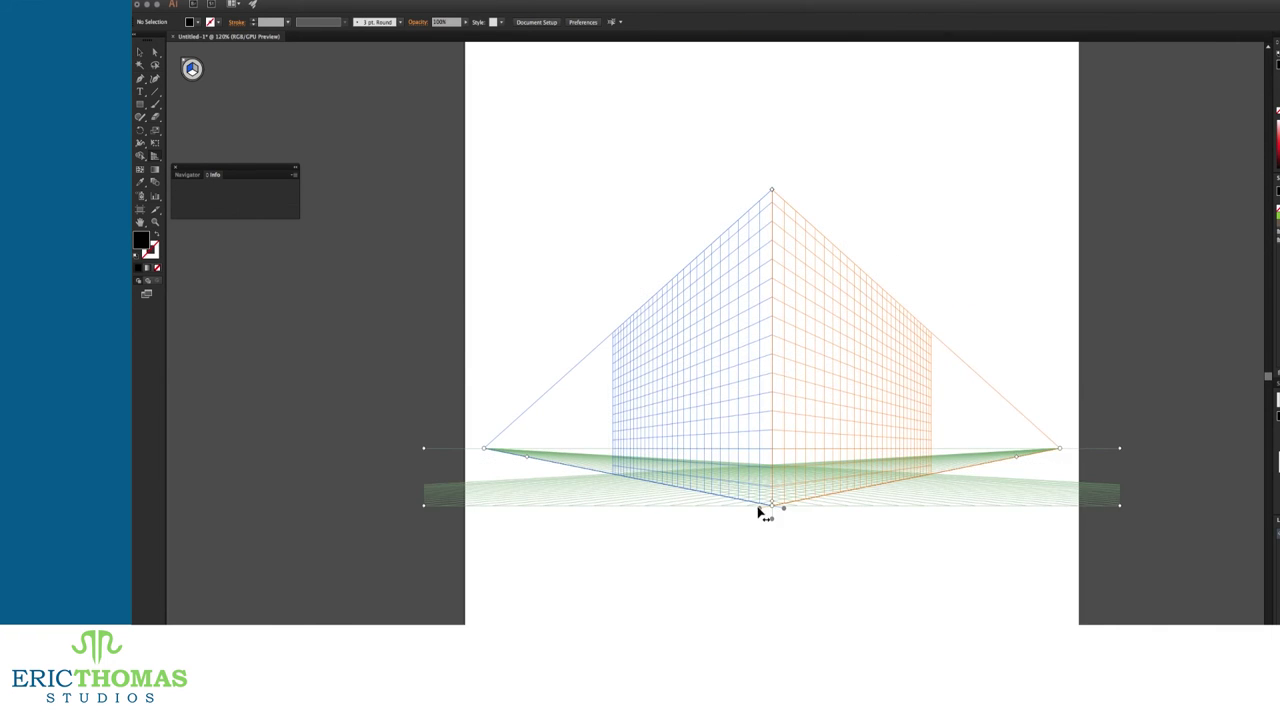
# Step: Adjust the two-point grid's vanishing points, shift its wall planes and ground level, and raise its vertical extent
pyautogui.moveTo(1060, 448); pyautogui.dragTo(1131, 448)
pyautogui.moveTo(487, 448); pyautogui.dragTo(604, 450)
pyautogui.moveTo(759, 508); pyautogui.dragTo(719, 508)
pyautogui.moveTo(784, 509); pyautogui.dragTo(797, 509)
pyautogui.moveTo(424, 506); pyautogui.dragTo(342, 526)
pyautogui.moveTo(650, 209); pyautogui.dragTo(650, 58)
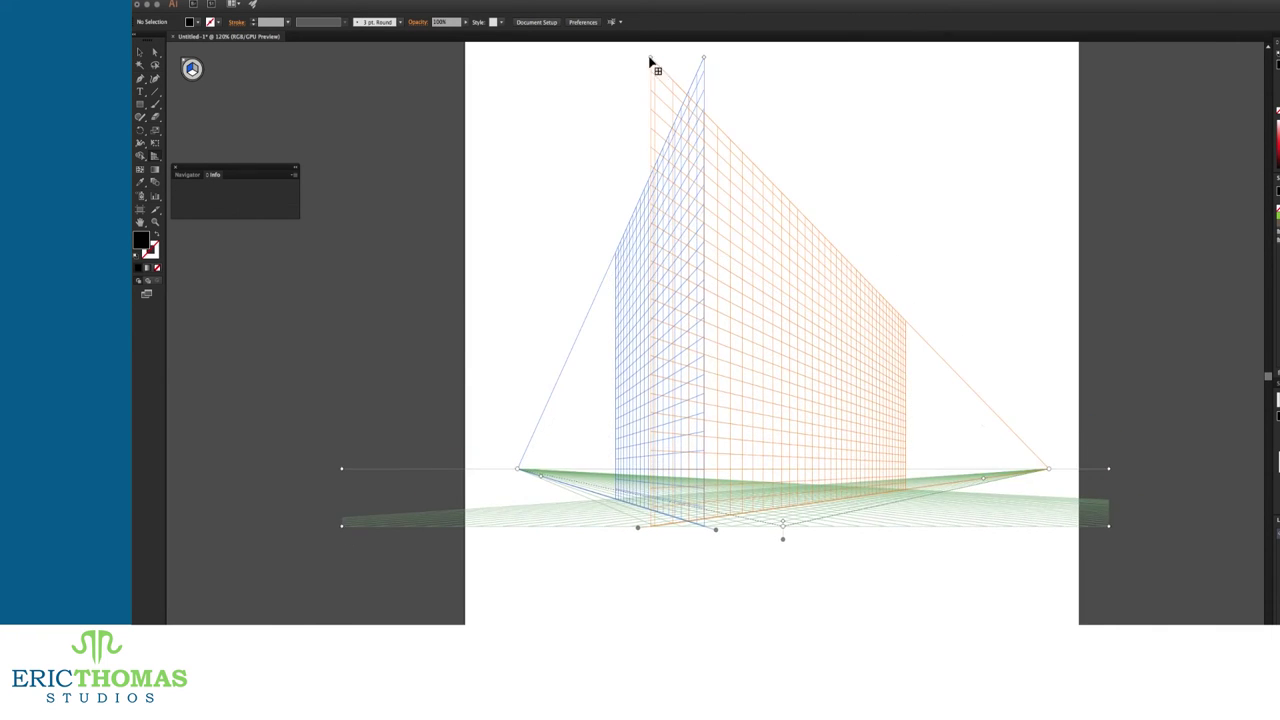
# Step: Draw the corner building's two dark faces and a light grey sidewalk on the horizontal plane beneath it
pyautogui.moveTo(614, 252)
pyautogui.mouseDown()
pyautogui.moveTo(651, 420)
pyautogui.moveTo(700, 523)
pyautogui.moveTo(916, 322)
pyautogui.mouseUp()
pyautogui.keyDown('super'); pyautogui.click(929, 171); pyautogui.keyUp('super')
pyautogui.press('2')
pyautogui.moveTo(518, 468); pyautogui.dragTo(692, 521)
pyautogui.moveTo(692, 521)
pyautogui.mouseDown()
pyautogui.moveTo(989, 494)
pyautogui.moveTo(1042, 470)
pyautogui.moveTo(1046, 480)
pyautogui.moveTo(794, 560)
pyautogui.moveTo(771, 600)
pyautogui.mouseUp()
pyautogui.hotkey('ctrl', 'shift', 'a')
pyautogui.moveTo(520, 469); pyautogui.dragTo(614, 252)
pyautogui.moveTo(520, 466); pyautogui.dragTo(531, 405)
pyautogui.press('super+z')
pyautogui.press('super+z')
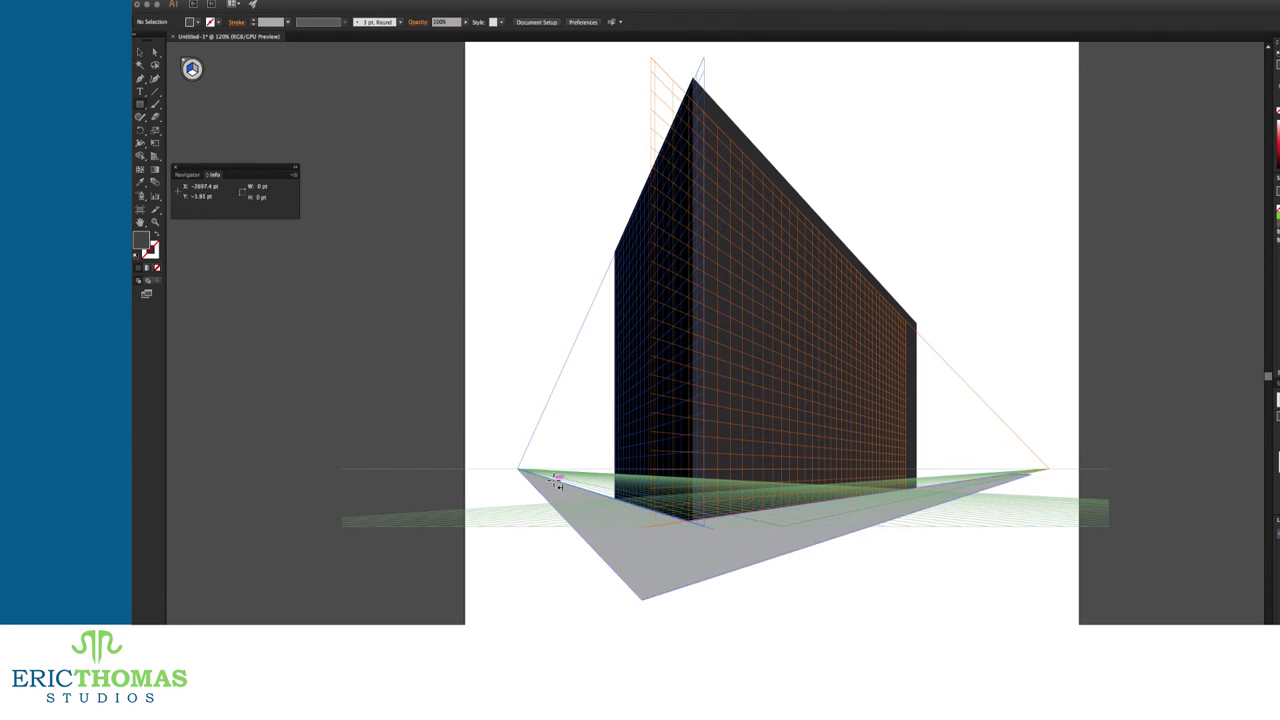
# Step: Draw two receding neighbouring buildings behind the corner building's left face and raise the nearer one's outer roof corner
pyautogui.moveTo(554, 480); pyautogui.dragTo(615, 253)
pyautogui.moveTo(521, 463)
pyautogui.mouseDown()
pyautogui.moveTo(554, 417)
pyautogui.moveTo(554, 480)
pyautogui.moveTo(518, 431)
pyautogui.moveTo(518, 354)
pyautogui.mouseUp()
pyautogui.press('a')
pyautogui.click(555, 394)
pyautogui.moveTo(555, 394); pyautogui.dragTo(554, 300)
# Step: Recolor the farthest left building with a darker grey fill
pyautogui.press('v')
pyautogui.click(535, 366)
pyautogui.click(1275, 125)
pyautogui.click(929, 226)
# Step: Draw a dark street rectangle from the horizon down across the artboard and send it behind the buildings
pyautogui.press('m')
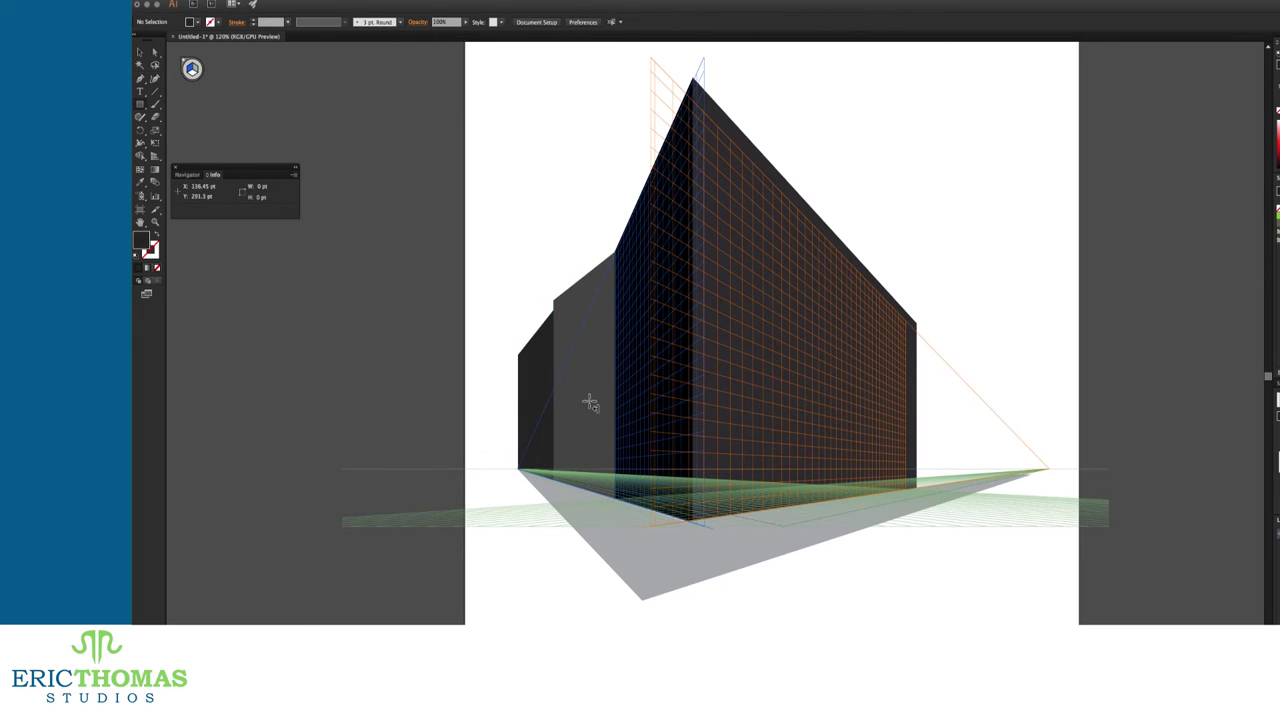
pyautogui.press('2')
pyautogui.moveTo(465, 469)
pyautogui.mouseDown()
pyautogui.moveTo(584, 654)
pyautogui.moveTo(1103, 673)
pyautogui.mouseUp()
pyautogui.press('super+shift+[')
pyautogui.moveTo(783, 469)
pyautogui.mouseDown()
pyautogui.moveTo(783, 425)
pyautogui.moveTo(783, 469)
pyautogui.mouseUp()
pyautogui.keyDown('super'); pyautogui.click(947, 423); pyautogui.keyUp('super')
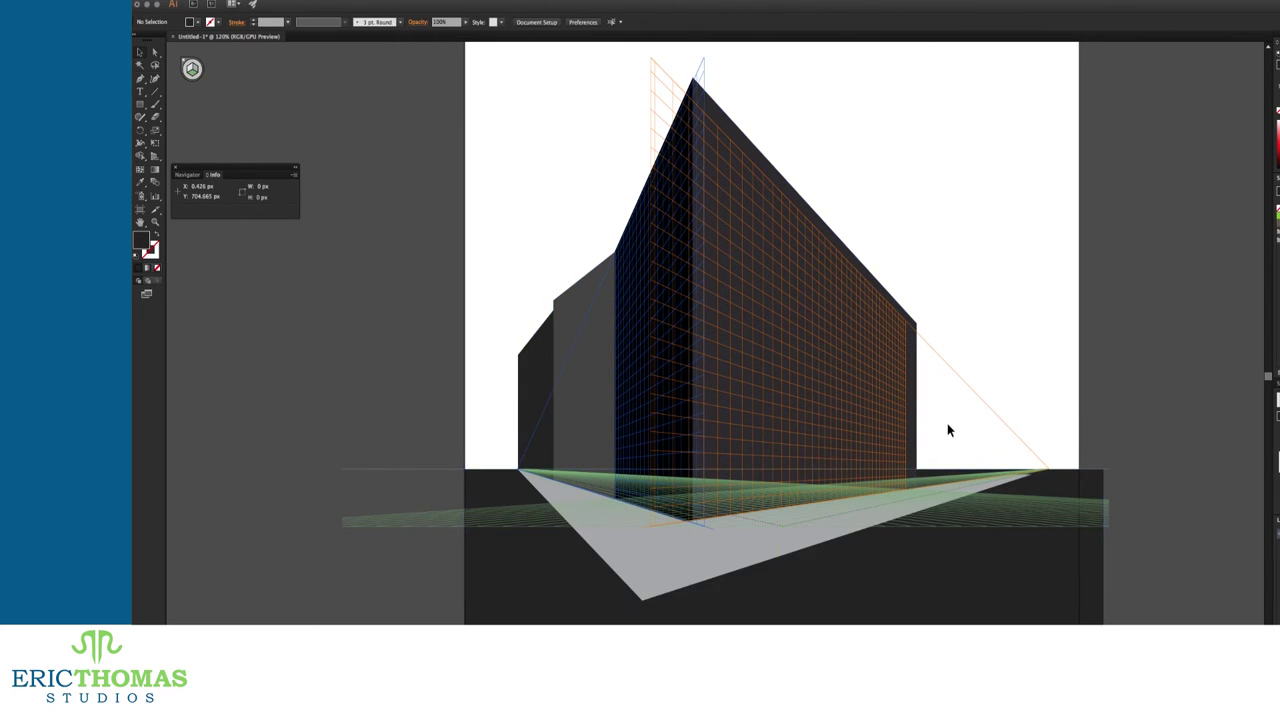
# Step: Set no active plane and enlarge the cells of the three-point perspective grid
pyautogui.scroll(1, 454, 497)
pyautogui.press('4')
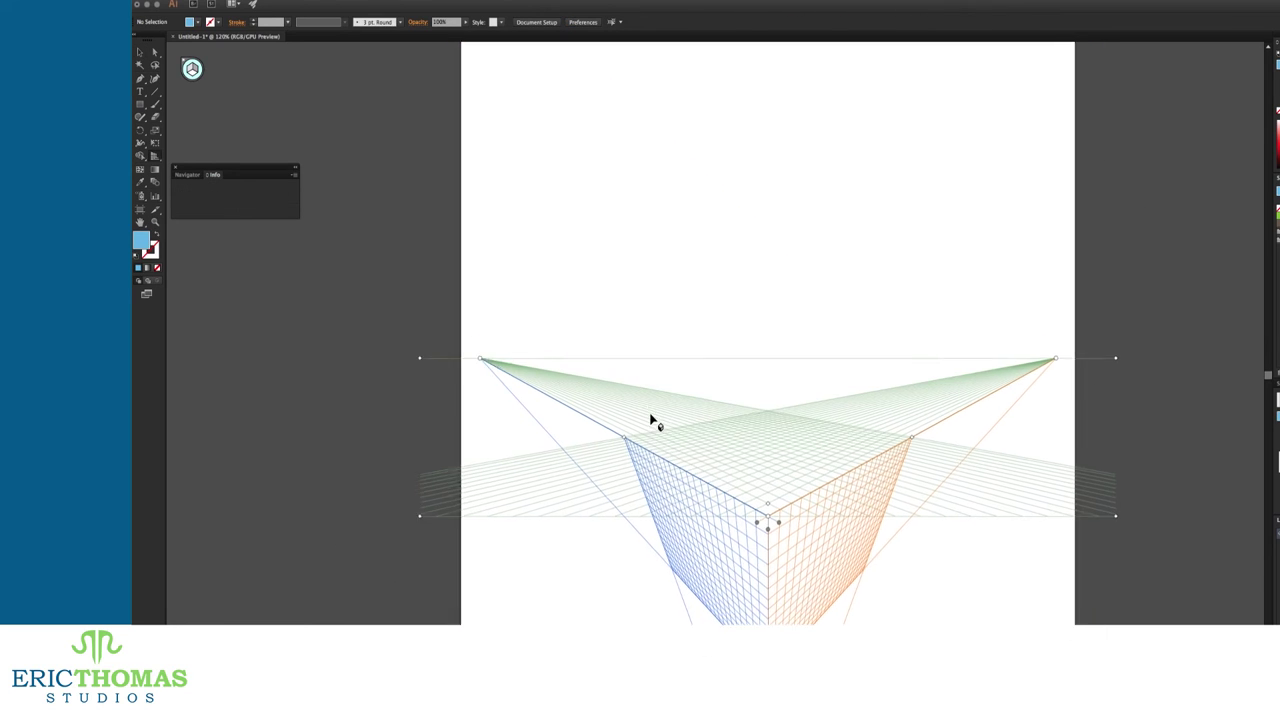
pyautogui.scroll(-1, 651, 419)
pyautogui.moveTo(761, 476); pyautogui.dragTo(761, 453)
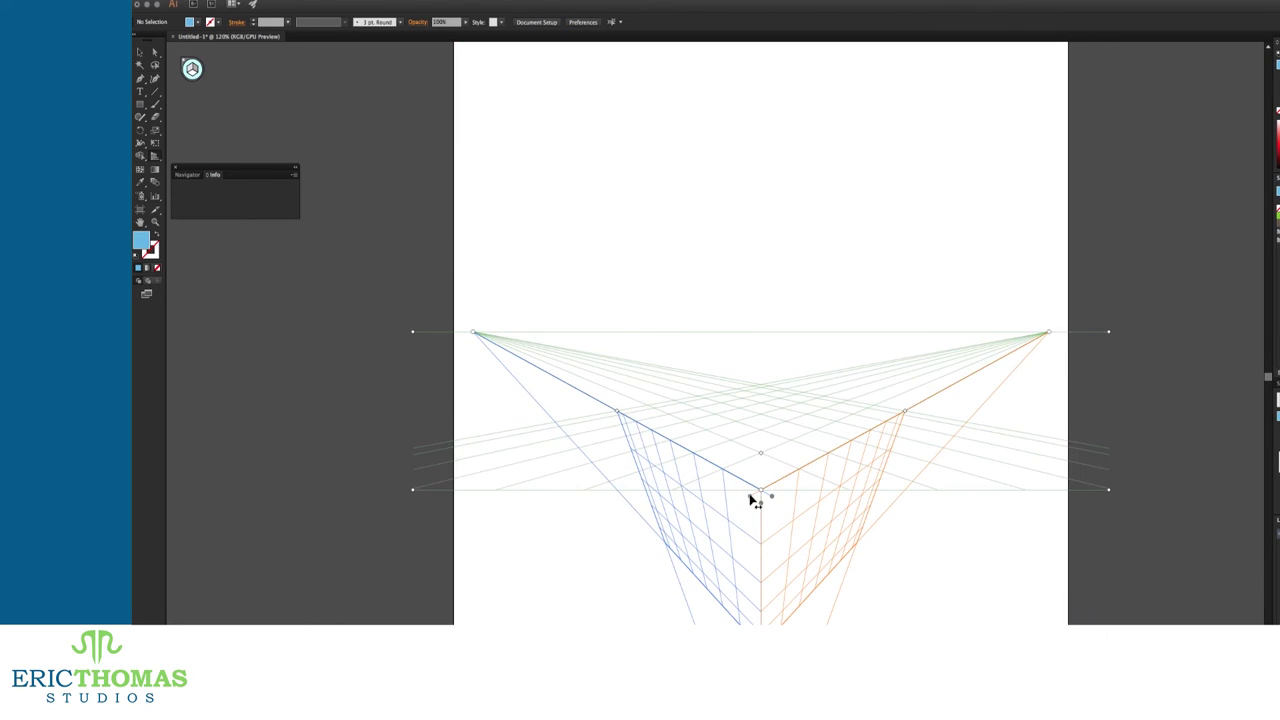
# Step: Extend both wall planes of the three-point grid, lower its horizon toward the ground, and move the grid up the artboard
pyautogui.moveTo(617, 411); pyautogui.dragTo(518, 357)
pyautogui.moveTo(904, 411); pyautogui.dragTo(1004, 357)
pyautogui.moveTo(1108, 331); pyautogui.dragTo(1108, 426)
pyautogui.moveTo(1108, 490); pyautogui.dragTo(1103, 241)
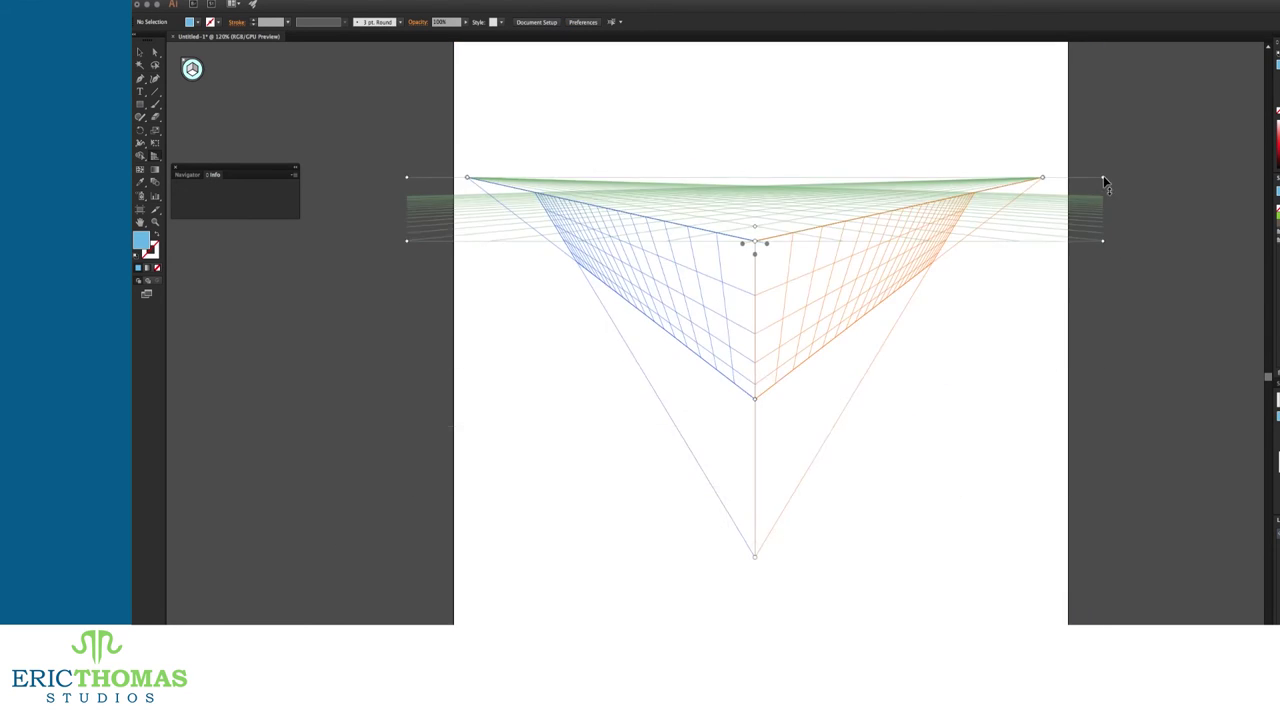
# Step: Lower the three-point grid's horizon well below the ground level and enlarge the grid's vertical extent and cells
pyautogui.moveTo(1103, 178); pyautogui.dragTo(1103, 419)
pyautogui.moveTo(755, 229); pyautogui.dragTo(755, 170)
pyautogui.moveTo(755, 399); pyautogui.dragTo(758, 556)
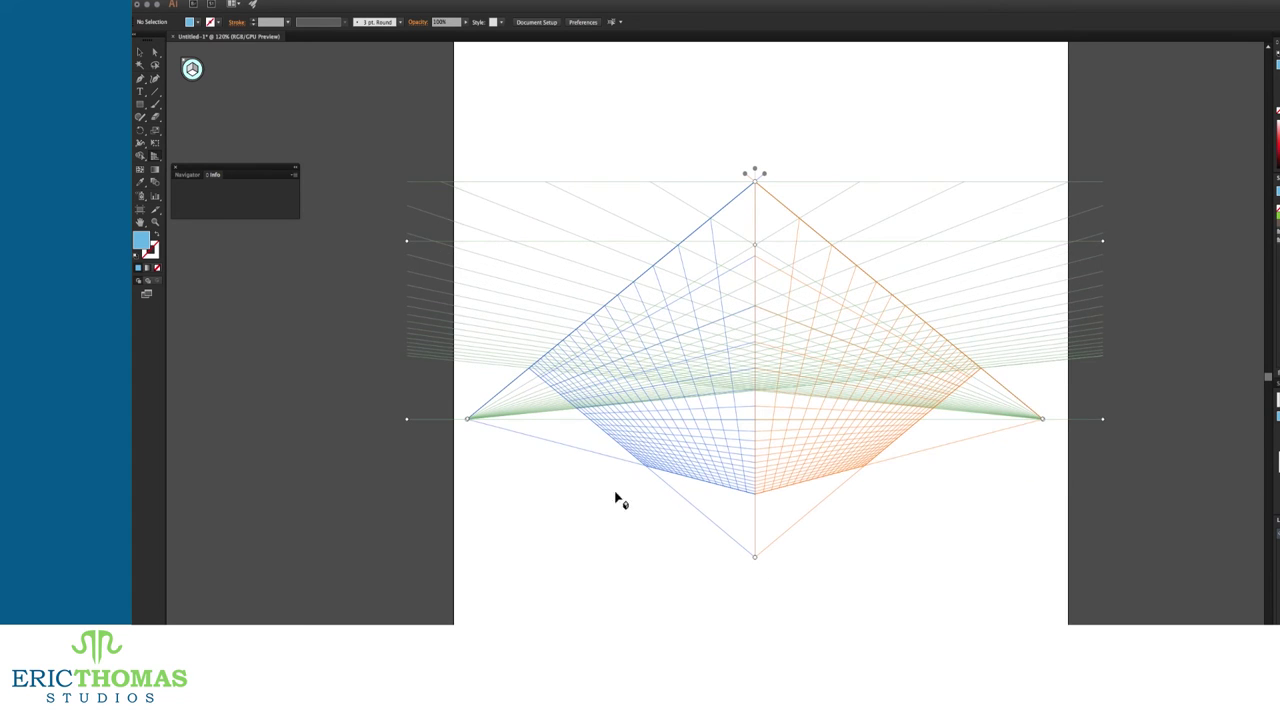
pyautogui.moveTo(407, 419); pyautogui.dragTo(407, 392)
pyautogui.moveTo(755, 245); pyautogui.dragTo(777, 177)
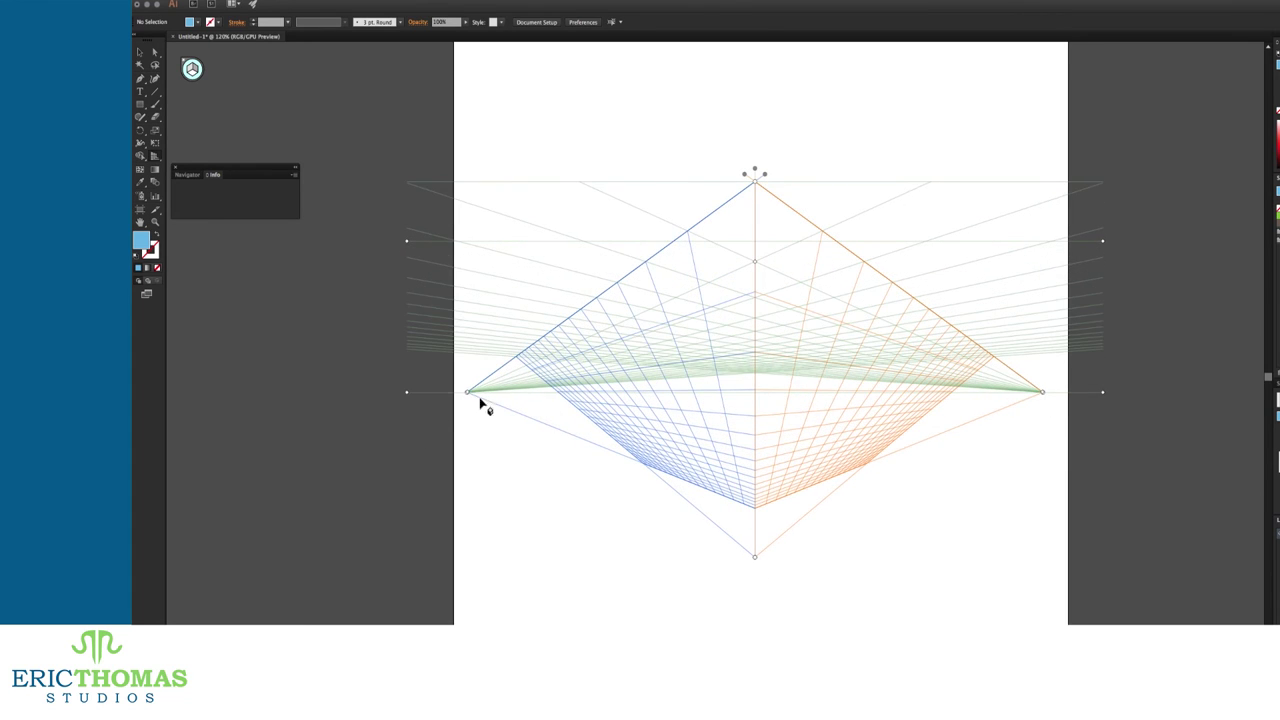
# Step: Shift both vanishing points of the three-point grid to the right and move the whole grid left and slightly down
pyautogui.moveTo(468, 393); pyautogui.dragTo(628, 394)
pyautogui.moveTo(1044, 393); pyautogui.dragTo(1100, 393)
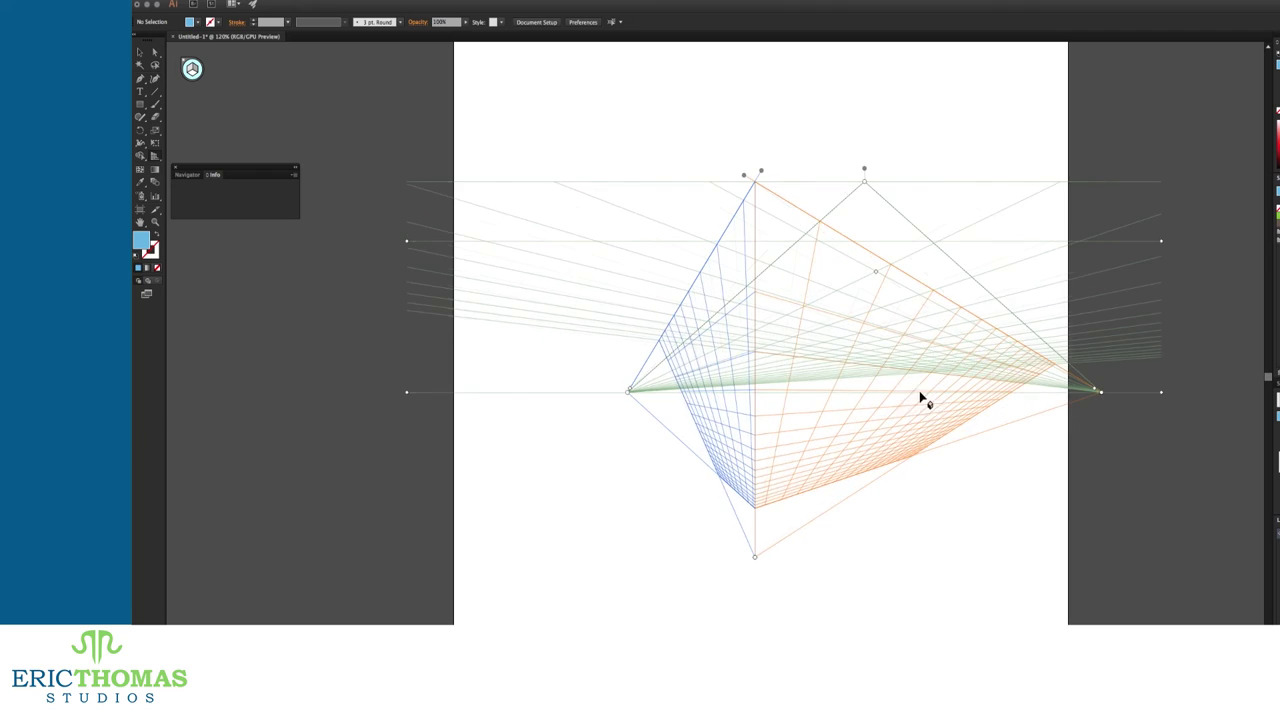
pyautogui.moveTo(1162, 241); pyautogui.dragTo(1039, 264)
# Step: Shift the orange wall plane of the three-point grid left past the blue wall plane
pyautogui.moveTo(636, 528)
pyautogui.mouseDown()
pyautogui.moveTo(518, 338)
pyautogui.moveTo(565, 393)
pyautogui.moveTo(546, 361)
pyautogui.mouseUp()
pyautogui.press('super+z')
pyautogui.hotkey('shift', 'p')
pyautogui.moveTo(621, 198); pyautogui.dragTo(492, 201)
# Step: Draw a black rectangle covering the orange wall plane and a second rectangle on the blue plane from its lower corner
pyautogui.press('m')
pyautogui.press('3')
pyautogui.moveTo(632, 263); pyautogui.dragTo(800, 481)
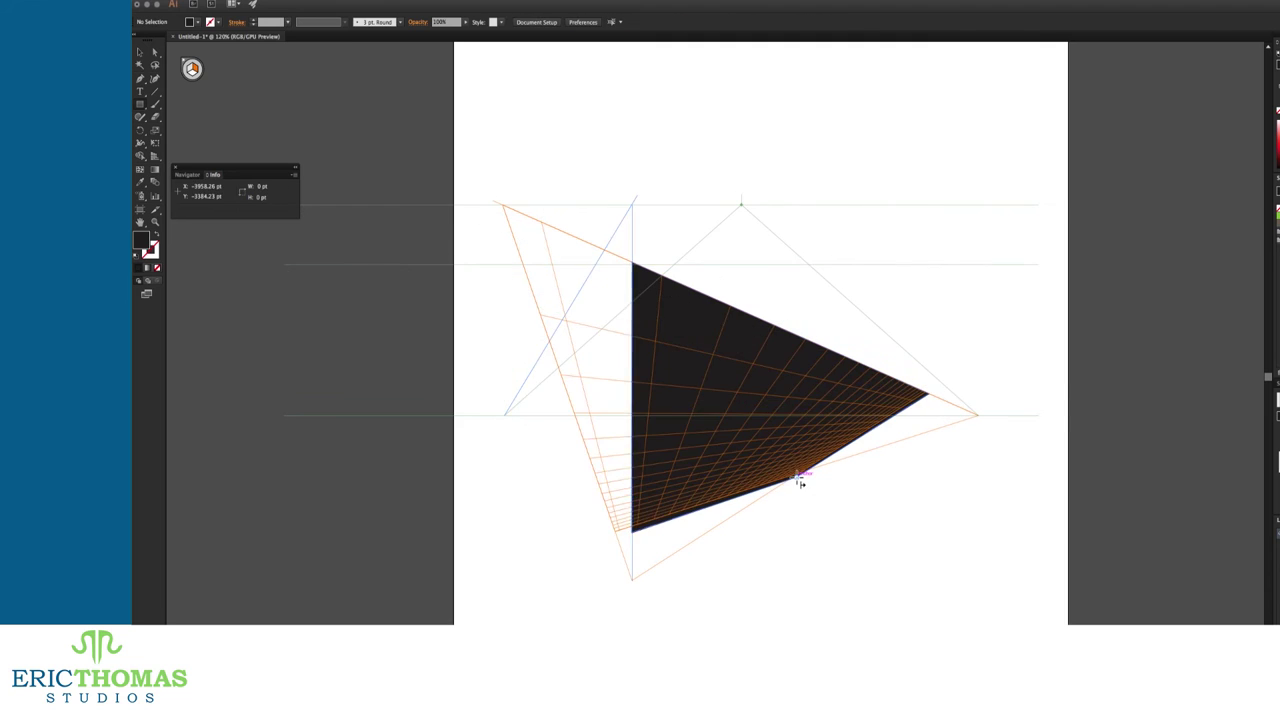
pyautogui.press('1')
pyautogui.moveTo(634, 528)
pyautogui.mouseDown()
pyautogui.moveTo(608, 282)
pyautogui.moveTo(602, 312)
pyautogui.moveTo(915, 370)
pyautogui.moveTo(1065, 370)
pyautogui.moveTo(1015, 370)
pyautogui.mouseUp()
pyautogui.press('2')
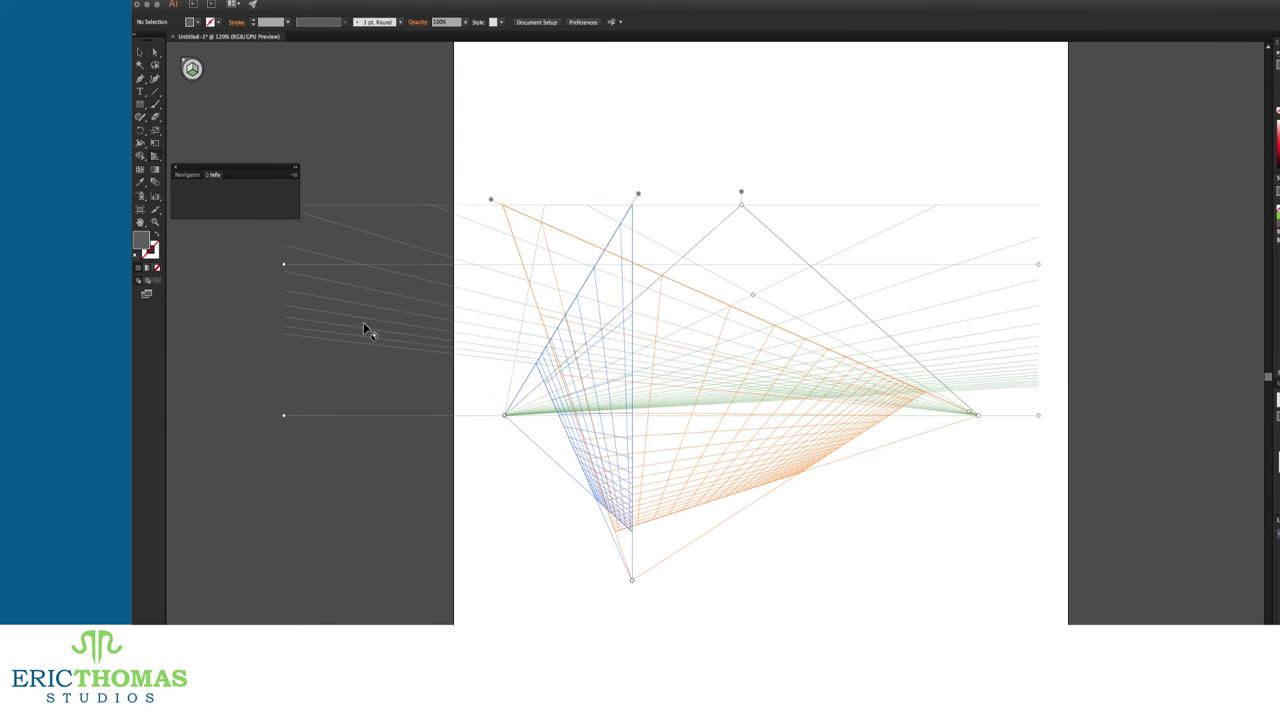
# Step: Start redefining the perspective grid as Two Point Perspective with a 1:100 scale
pyautogui.click(380, 2)
pyautogui.click(543, 366)
pyautogui.click(467, 259)
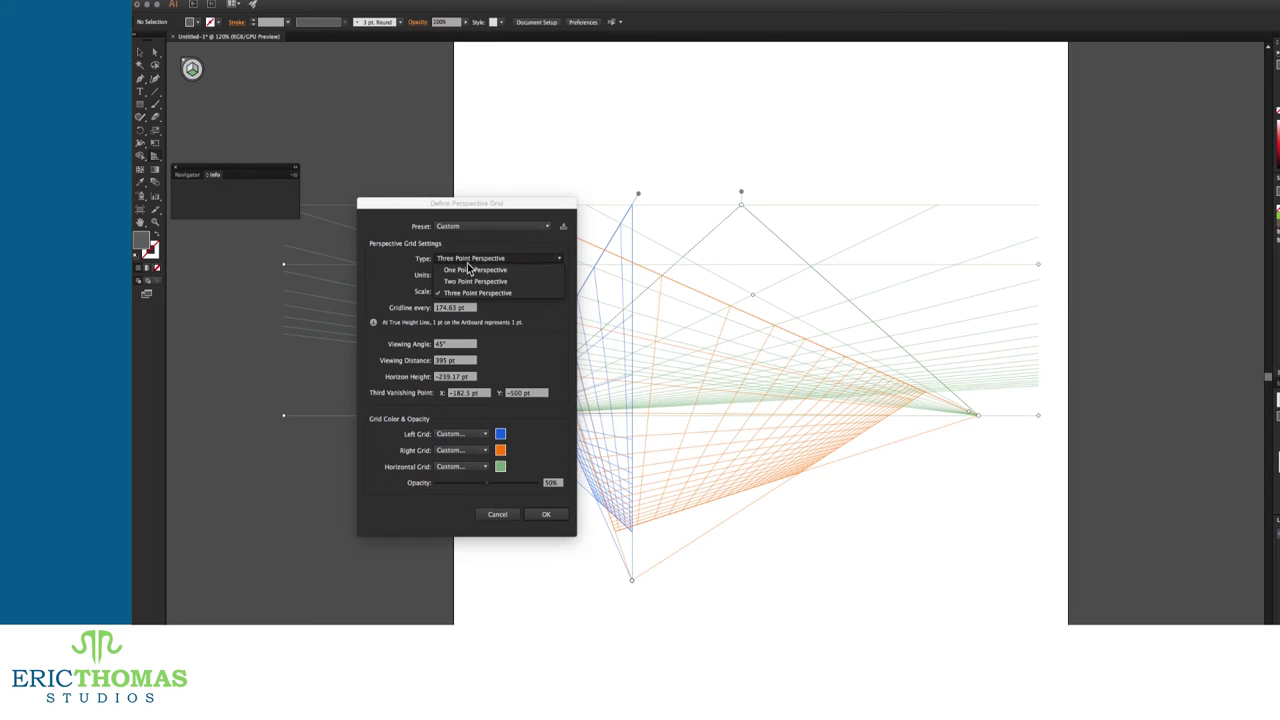
pyautogui.click(469, 270)
pyautogui.click(470, 259)
pyautogui.click(469, 281)
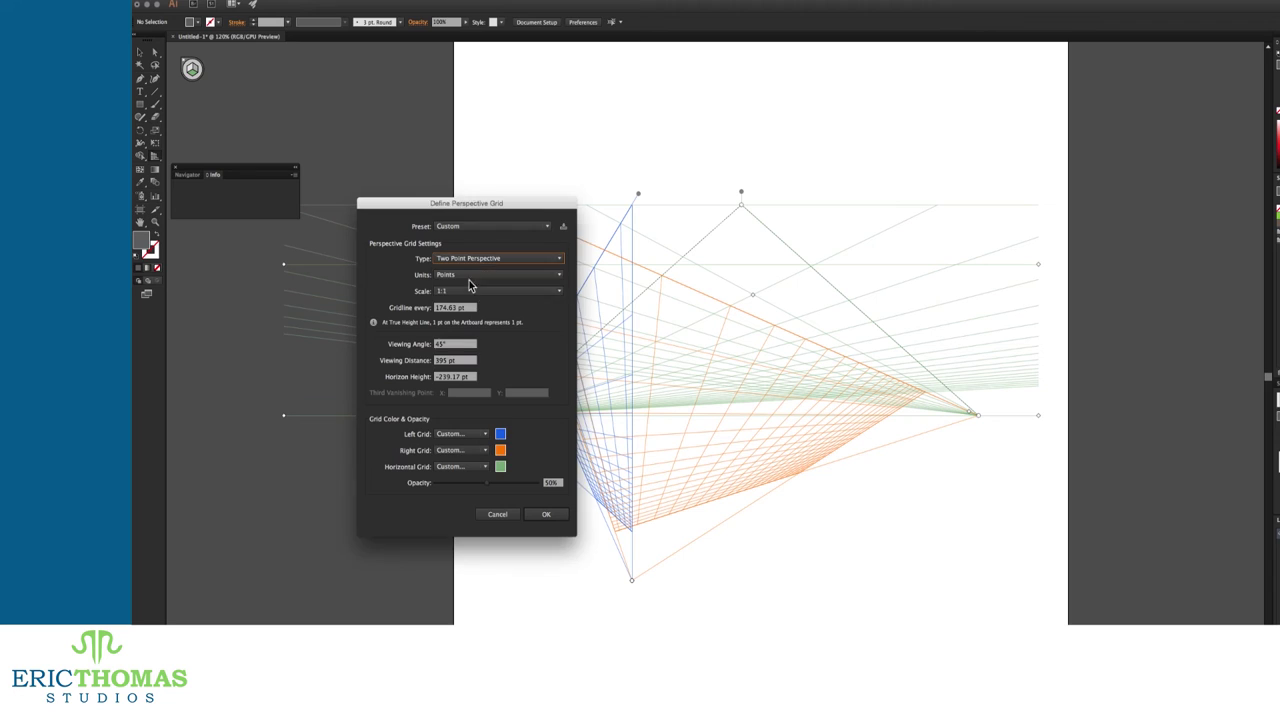
pyautogui.click(478, 290)
pyautogui.click(468, 317)
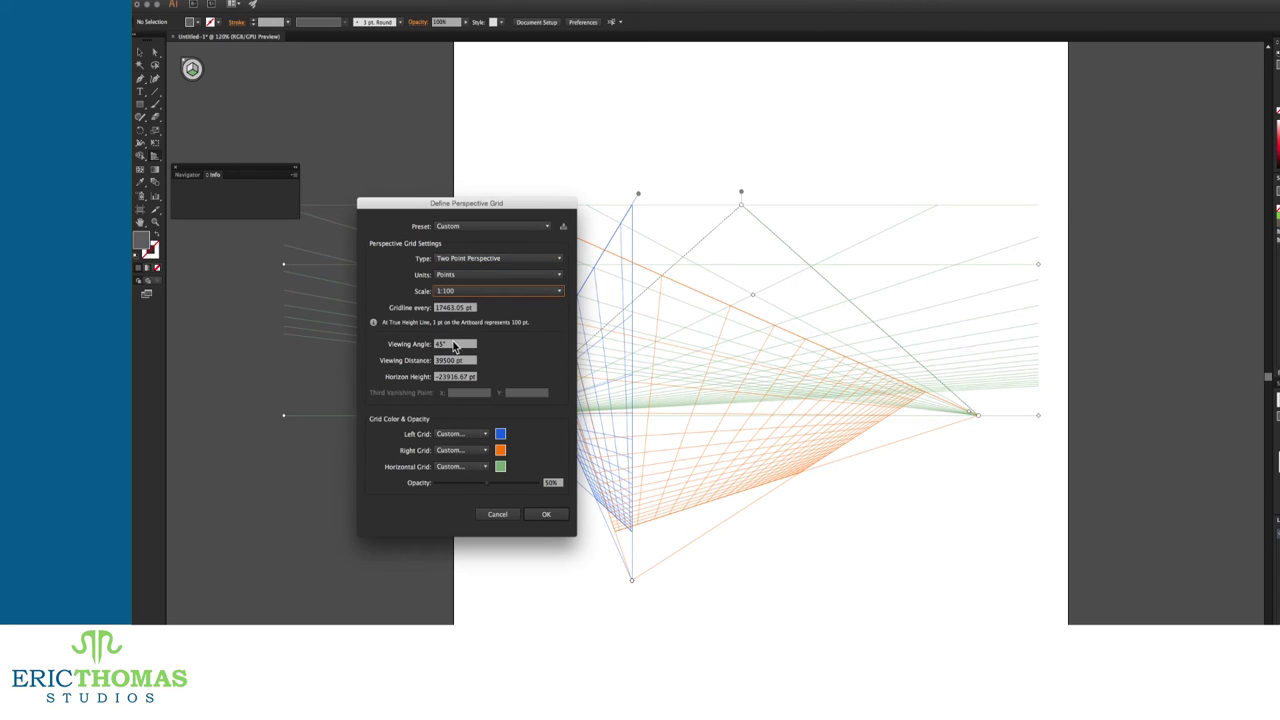
# Step: Set the grid's viewing angle to 89°, viewing distance and horizon height to 500, and units to Pixels
pyautogui.doubleClick(442, 347)
pyautogui.write('90')
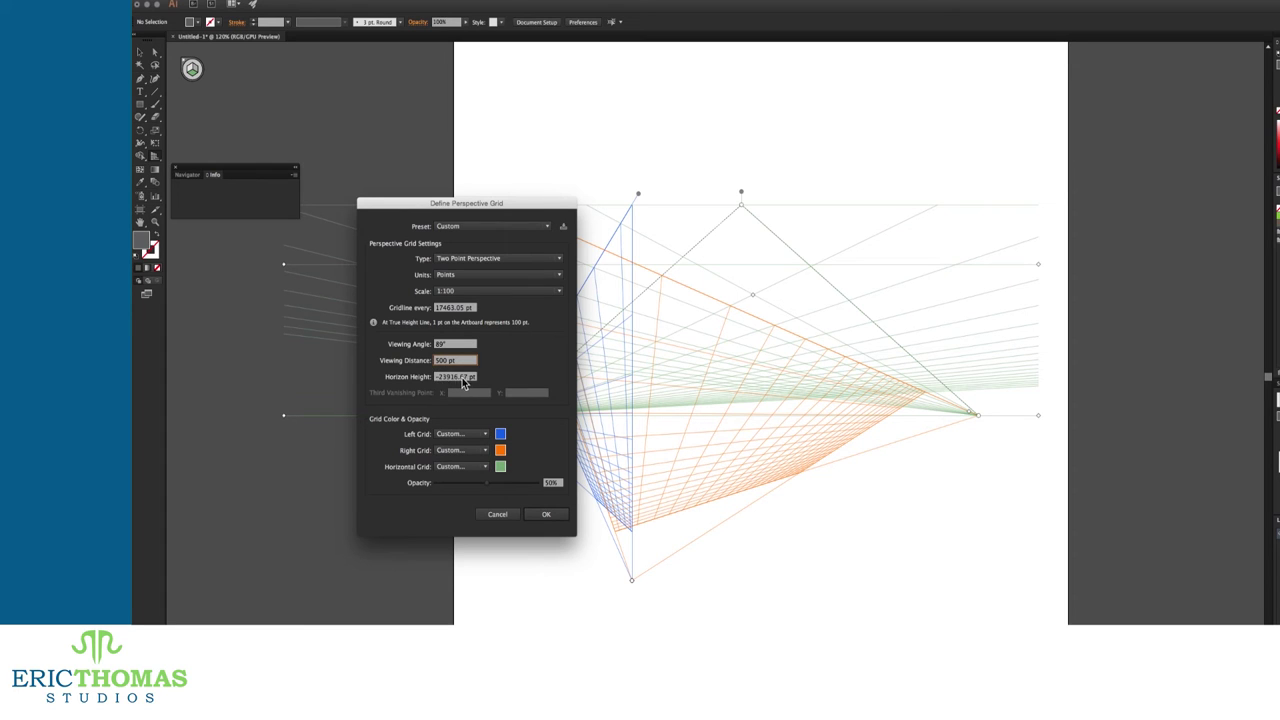
pyautogui.click(470, 274)
pyautogui.click(494, 304)
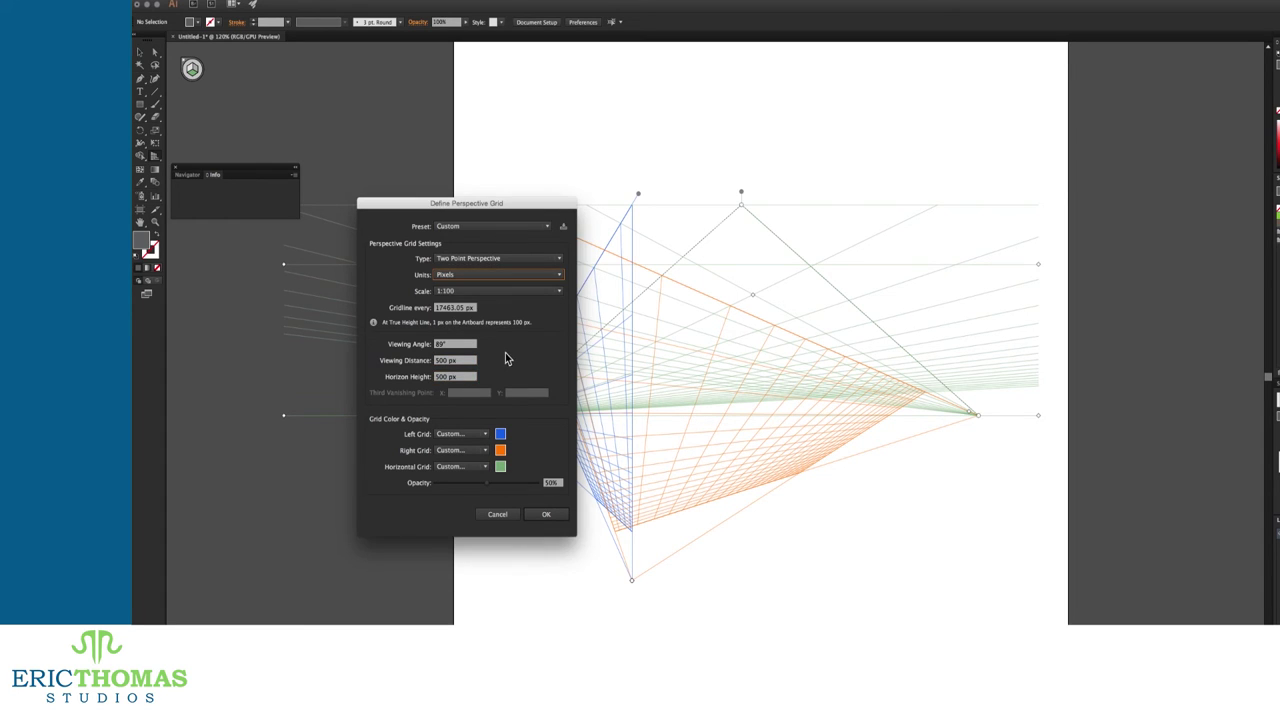
# Step: Color the left grid red, the right grid purple and the horizontal grid cyan, lower the grid opacity, and apply the definition
pyautogui.click(500, 433)
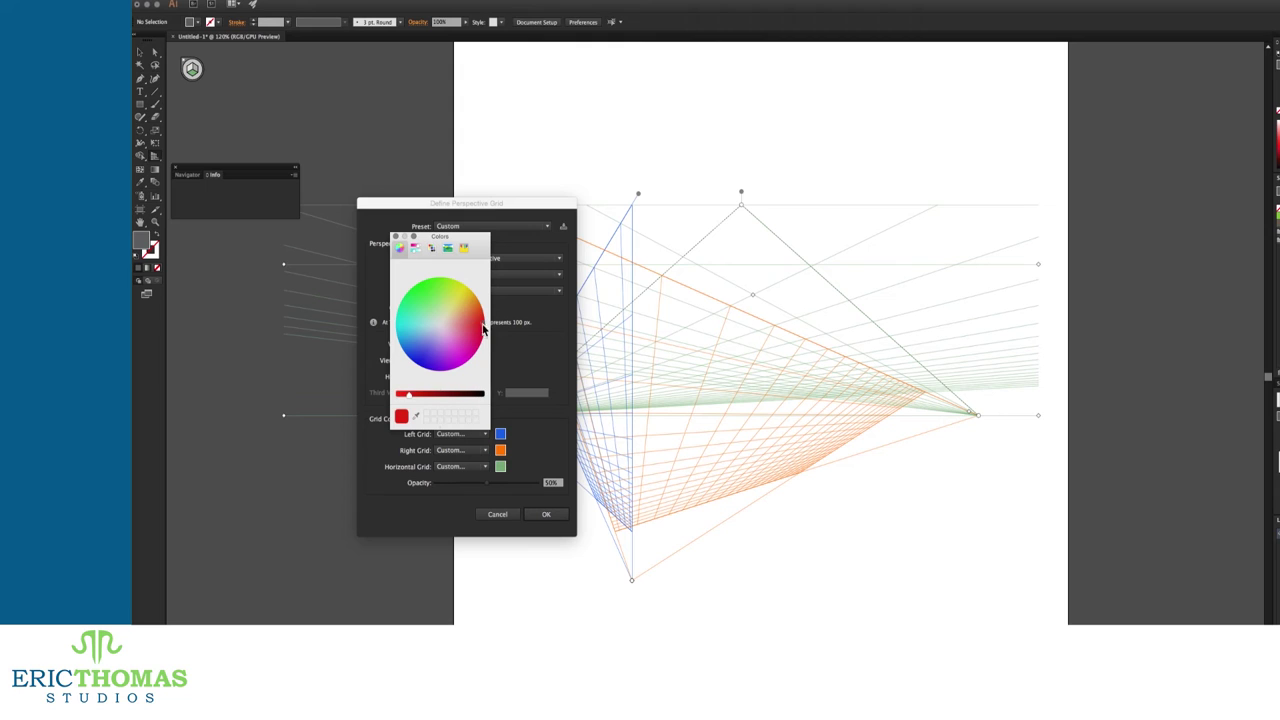
pyautogui.click(400, 395)
pyautogui.click(396, 236)
pyautogui.click(501, 450)
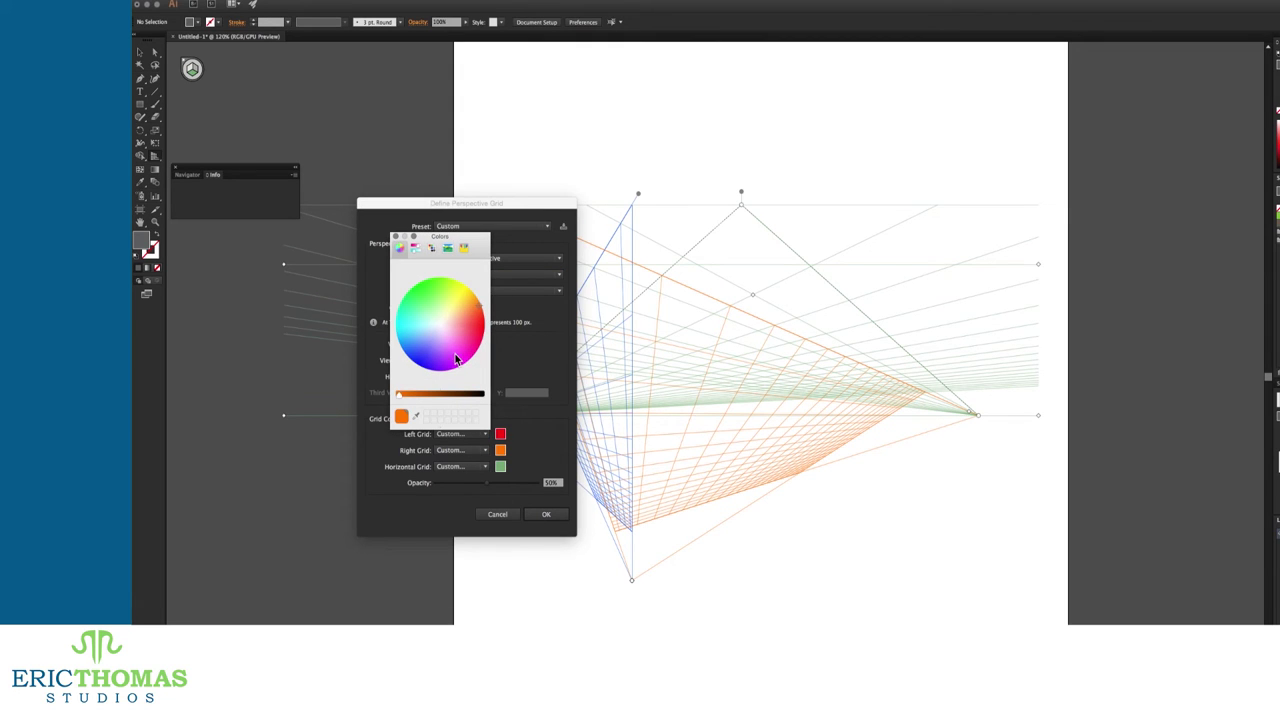
pyautogui.moveTo(413, 400); pyautogui.dragTo(402, 395)
pyautogui.click(395, 236)
pyautogui.click(500, 467)
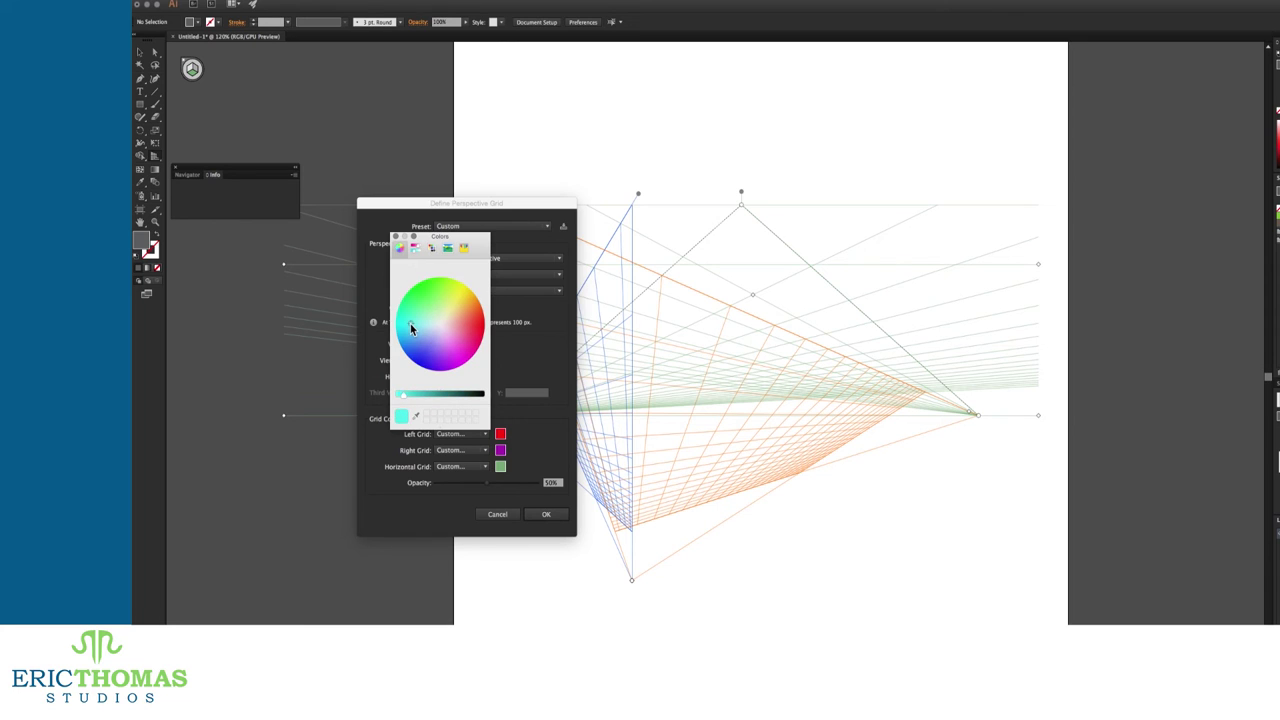
pyautogui.click(396, 237)
pyautogui.moveTo(487, 487); pyautogui.dragTo(471, 486)
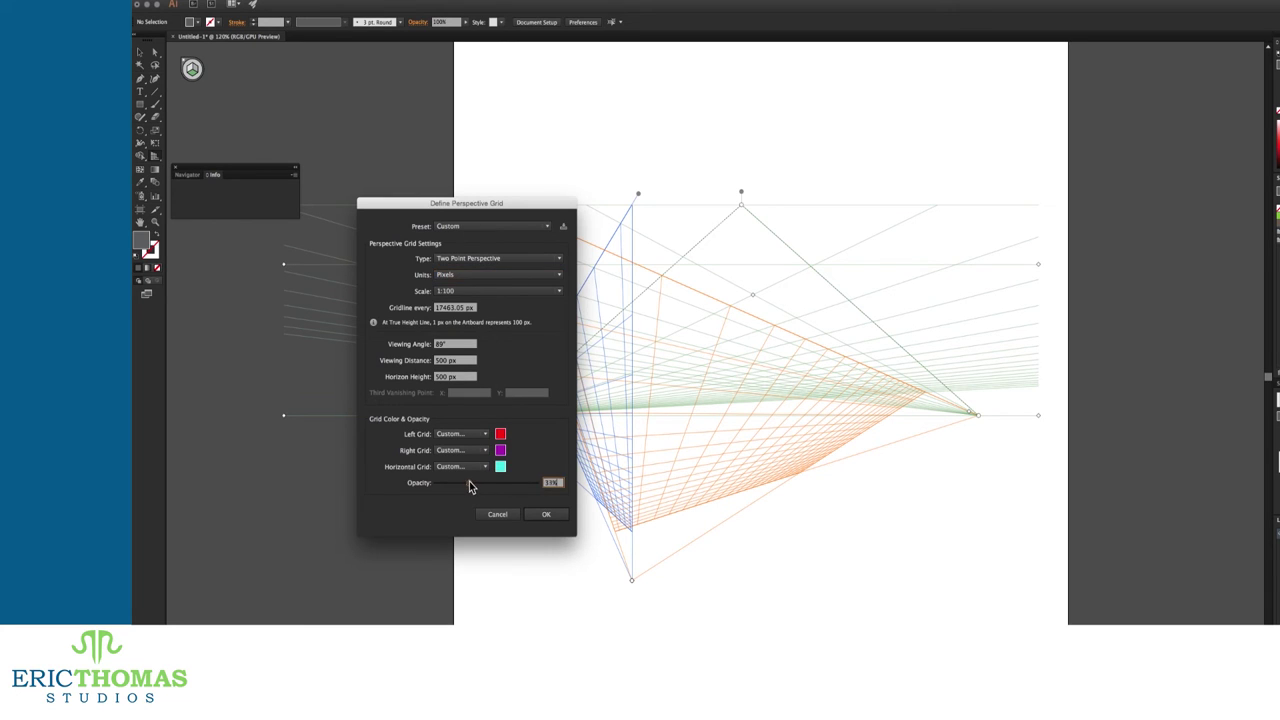
pyautogui.click(543, 515)
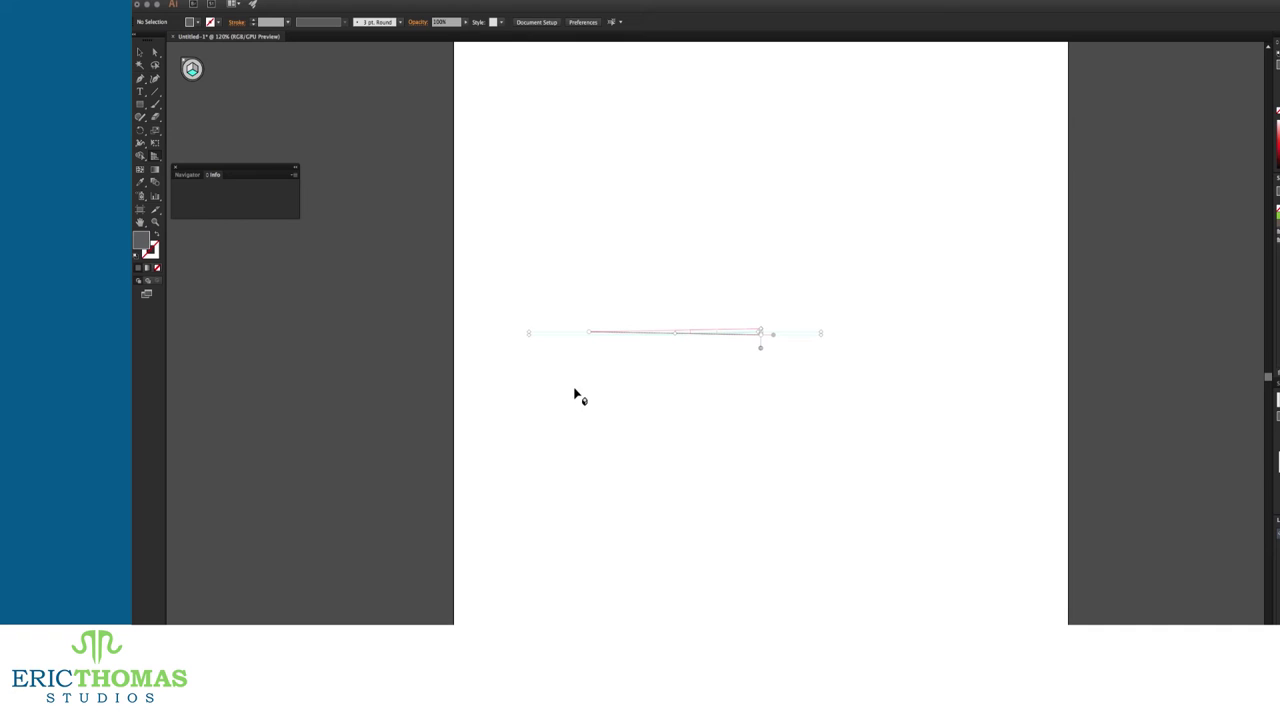
# Step: Redefine the perspective grid from the [2P-Normal View] preset with units in Pixels
pyautogui.click(375, 2)
pyautogui.moveTo(432, 325)
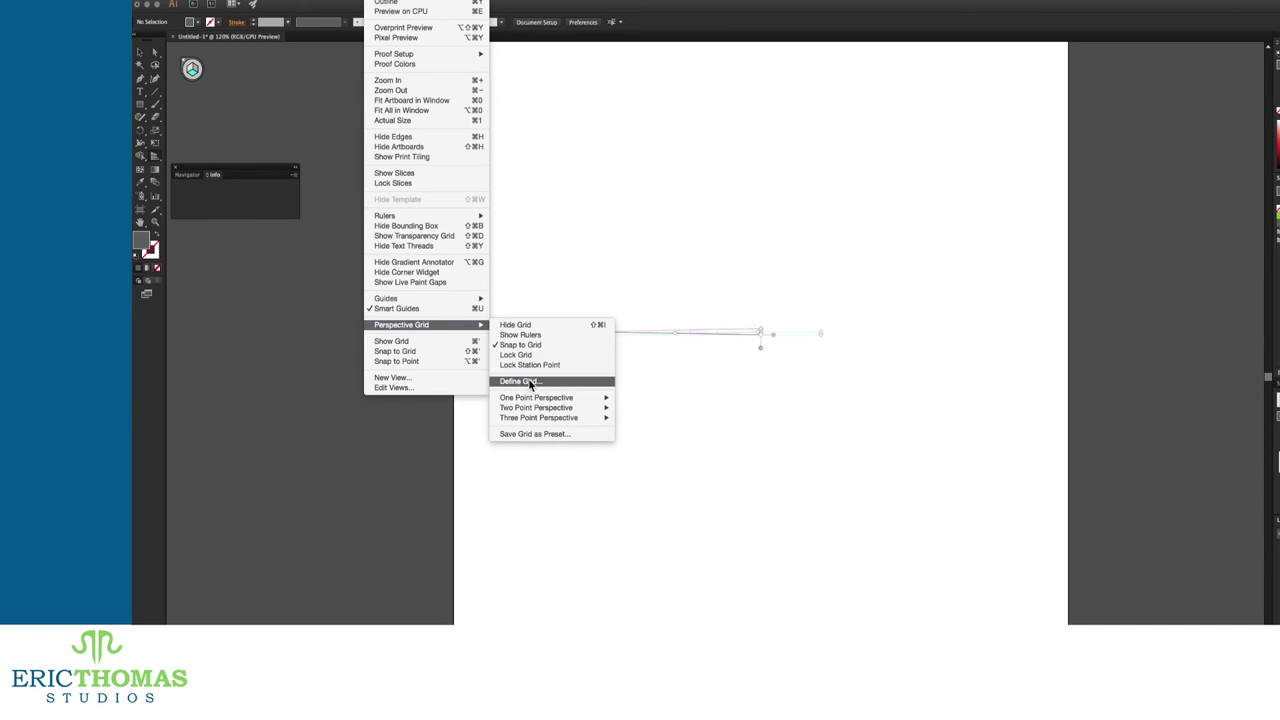
pyautogui.click(530, 382)
pyautogui.click(478, 225)
pyautogui.click(474, 259)
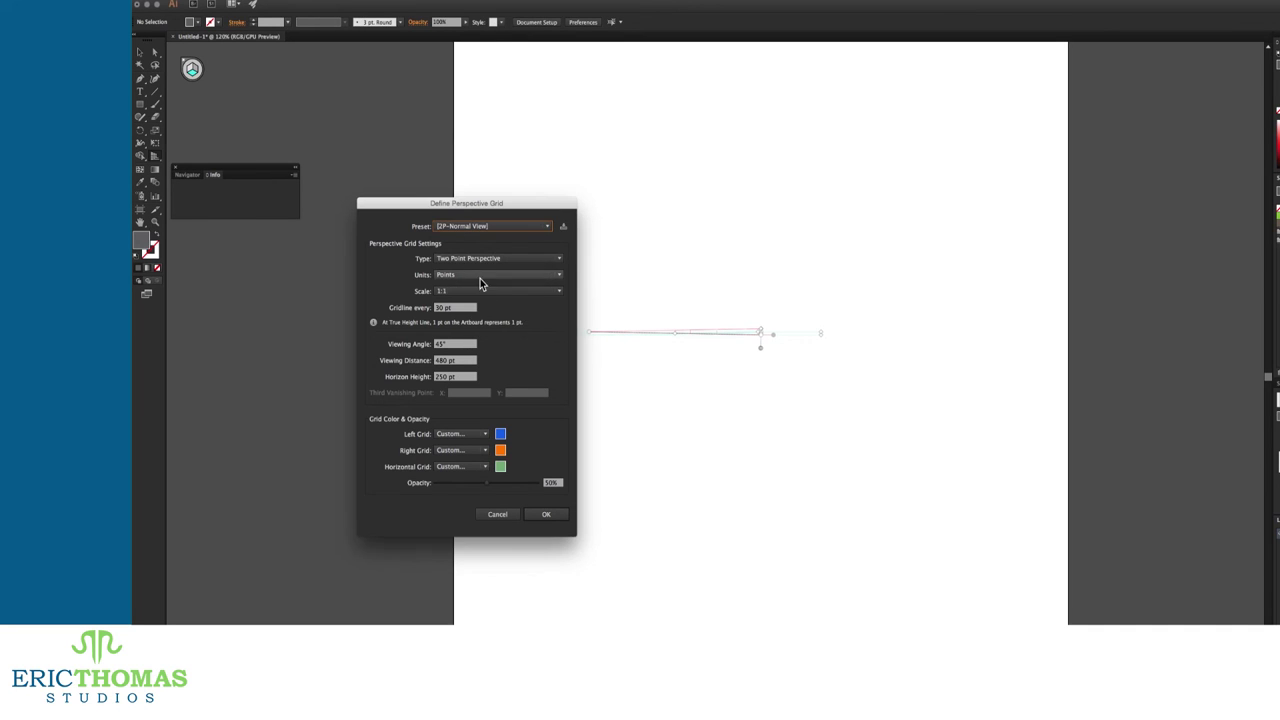
pyautogui.click(480, 278)
pyautogui.click(501, 321)
# Step: Color the left grid red and the right grid blue in the grid definition
pyautogui.click(500, 434)
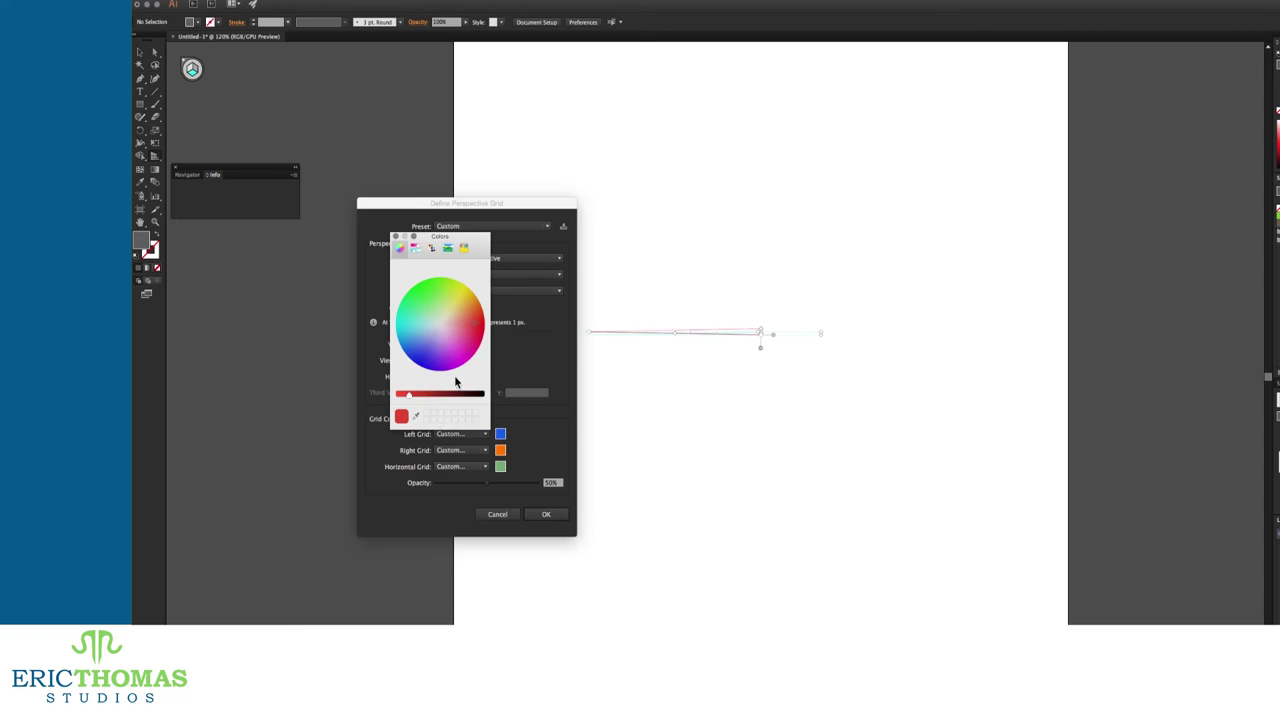
pyautogui.click(396, 237)
pyautogui.click(501, 450)
pyautogui.click(420, 357)
pyautogui.click(396, 237)
# Step: Color the horizontal grid green, change the viewing angle, and apply the grid definition
pyautogui.click(500, 466)
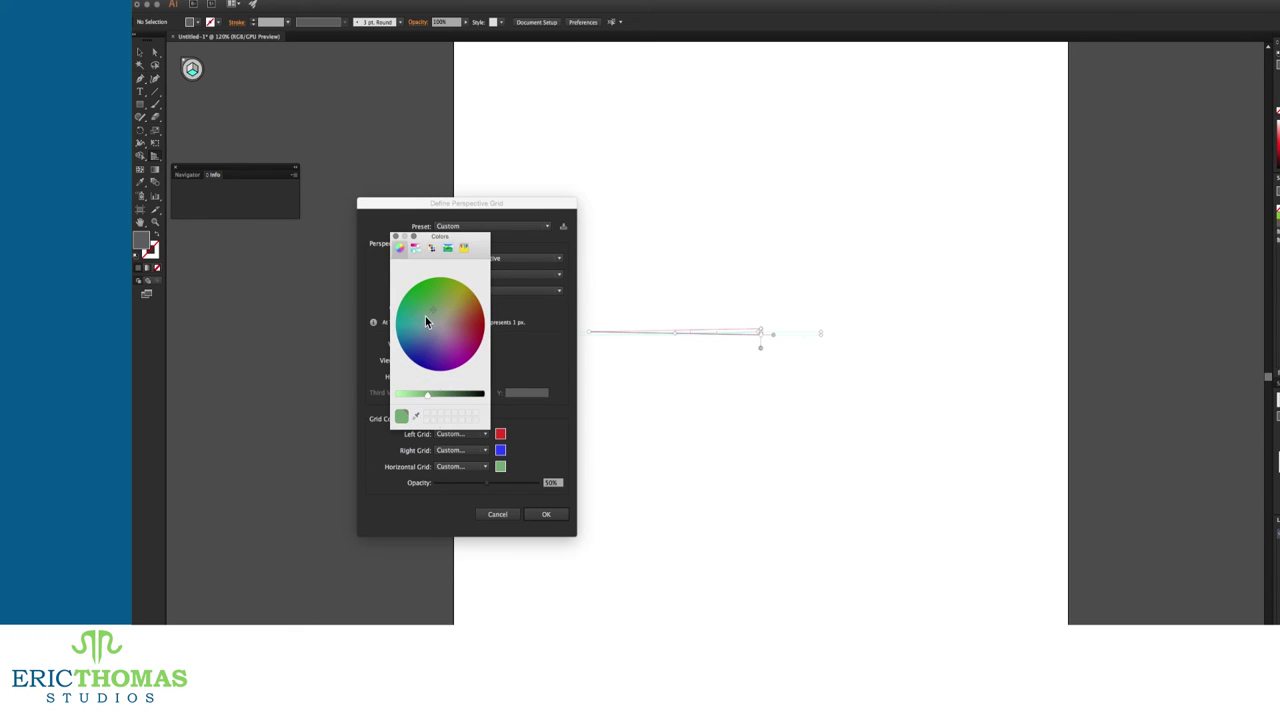
pyautogui.click(395, 237)
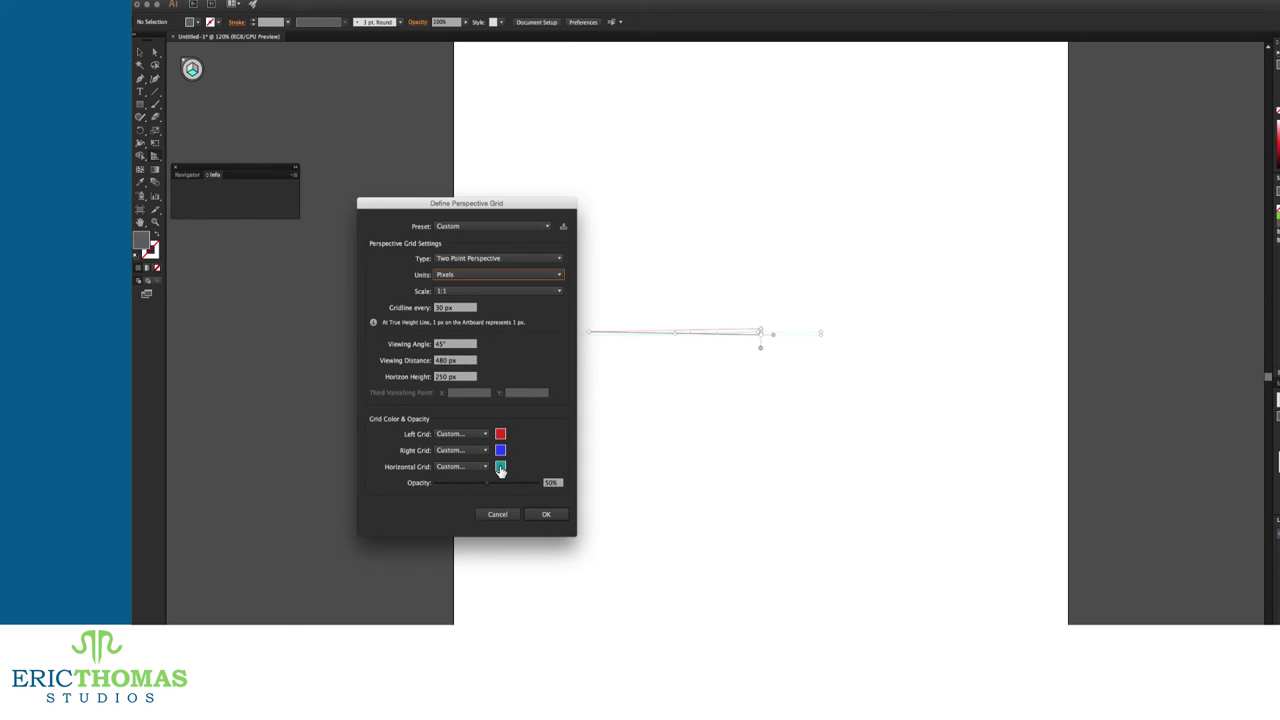
pyautogui.click(500, 467)
pyautogui.click(395, 237)
pyautogui.doubleClick(438, 345)
pyautogui.click(546, 514)
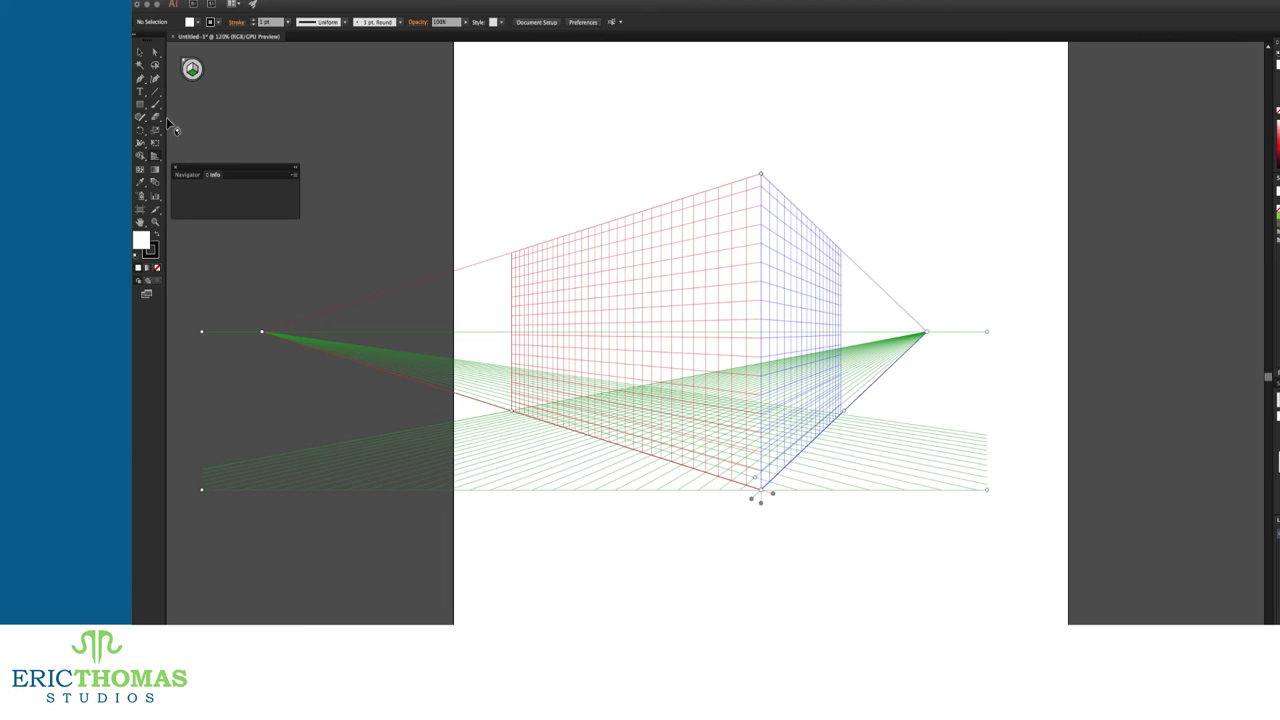
# Step: Draw a black rectangle on the red wall plane and slide it in perspective past the front corner
pyautogui.click(140, 104)
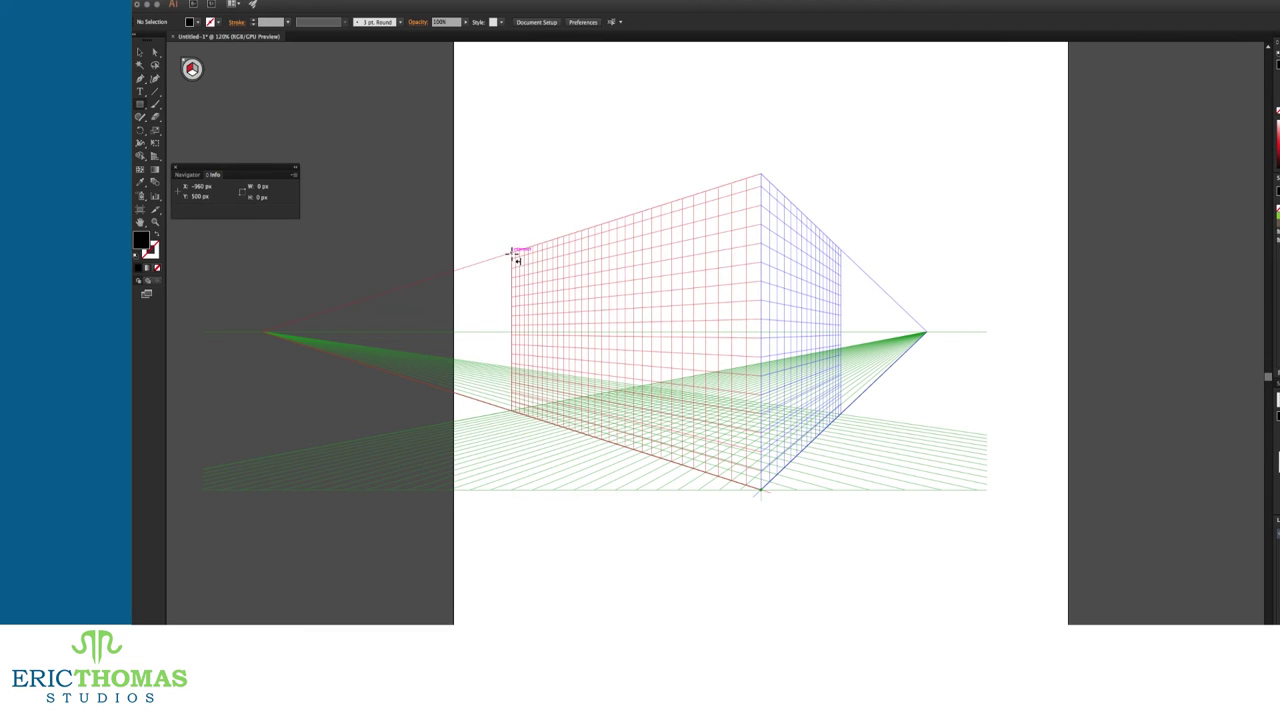
pyautogui.moveTo(512, 252)
pyautogui.mouseDown()
pyautogui.moveTo(706, 446)
pyautogui.moveTo(694, 450)
pyautogui.mouseUp()
pyautogui.click(155, 157)
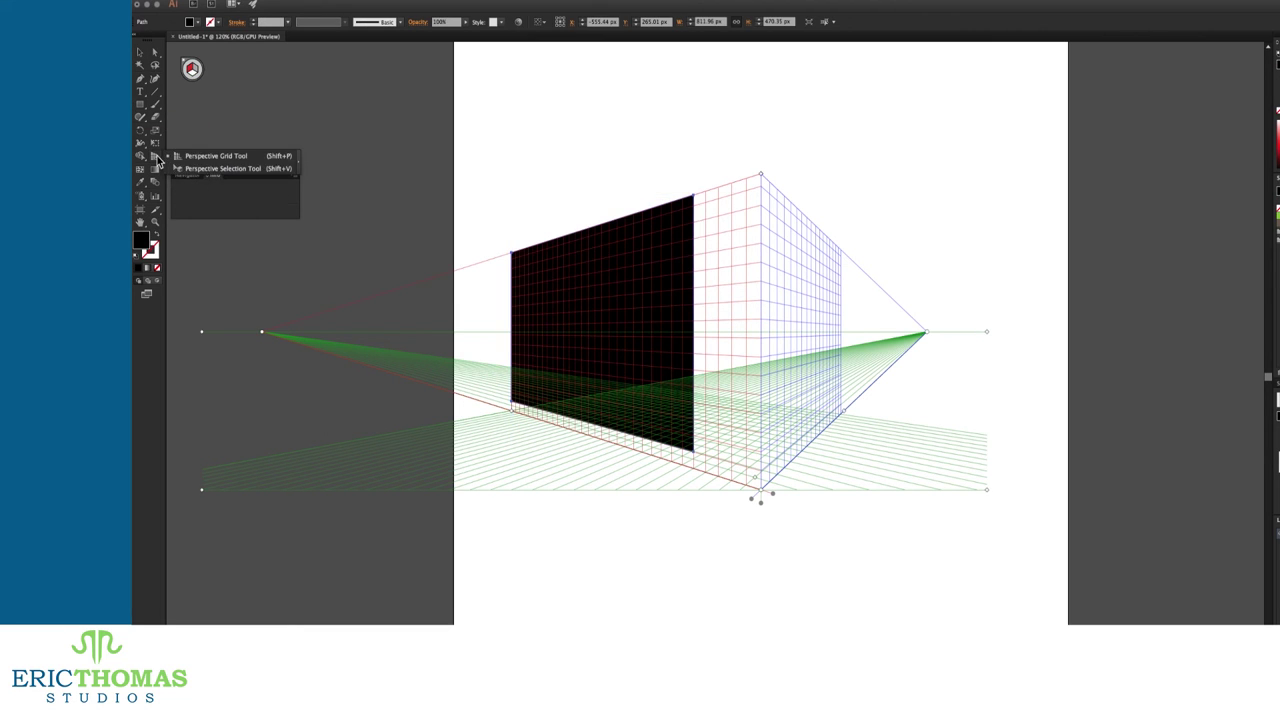
pyautogui.click(223, 168)
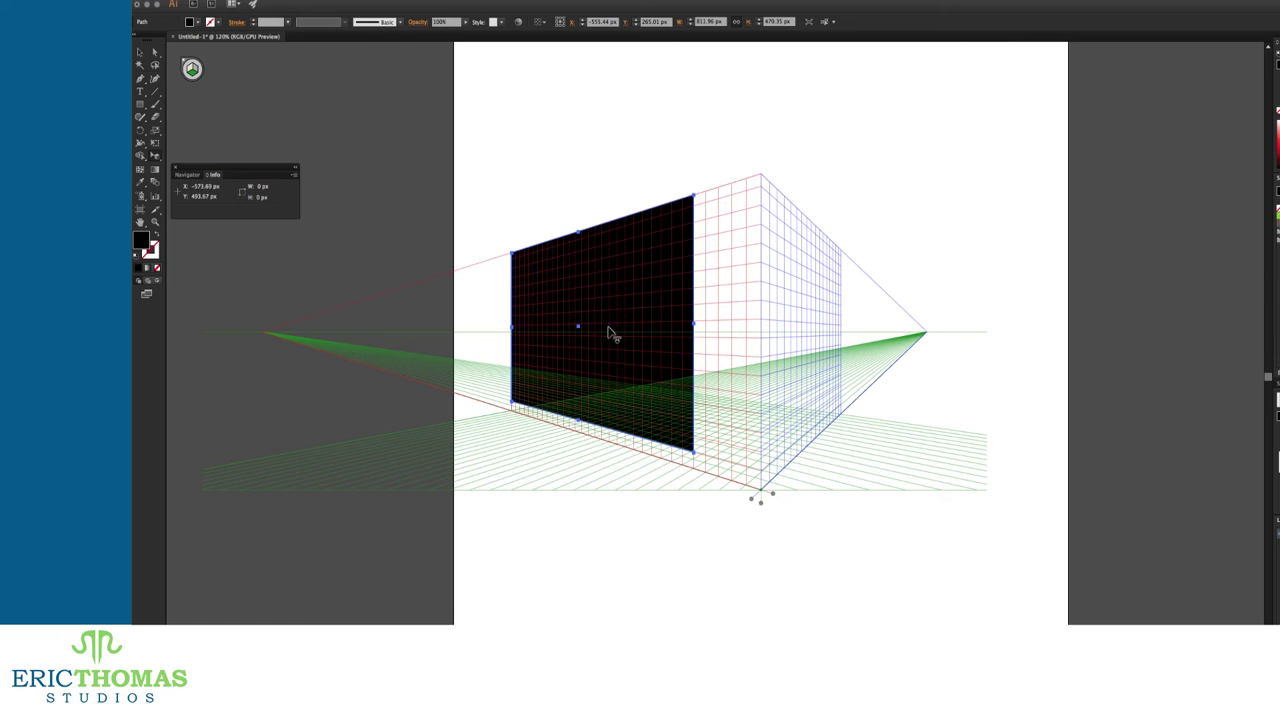
pyautogui.moveTo(612, 333); pyautogui.dragTo(700, 352)
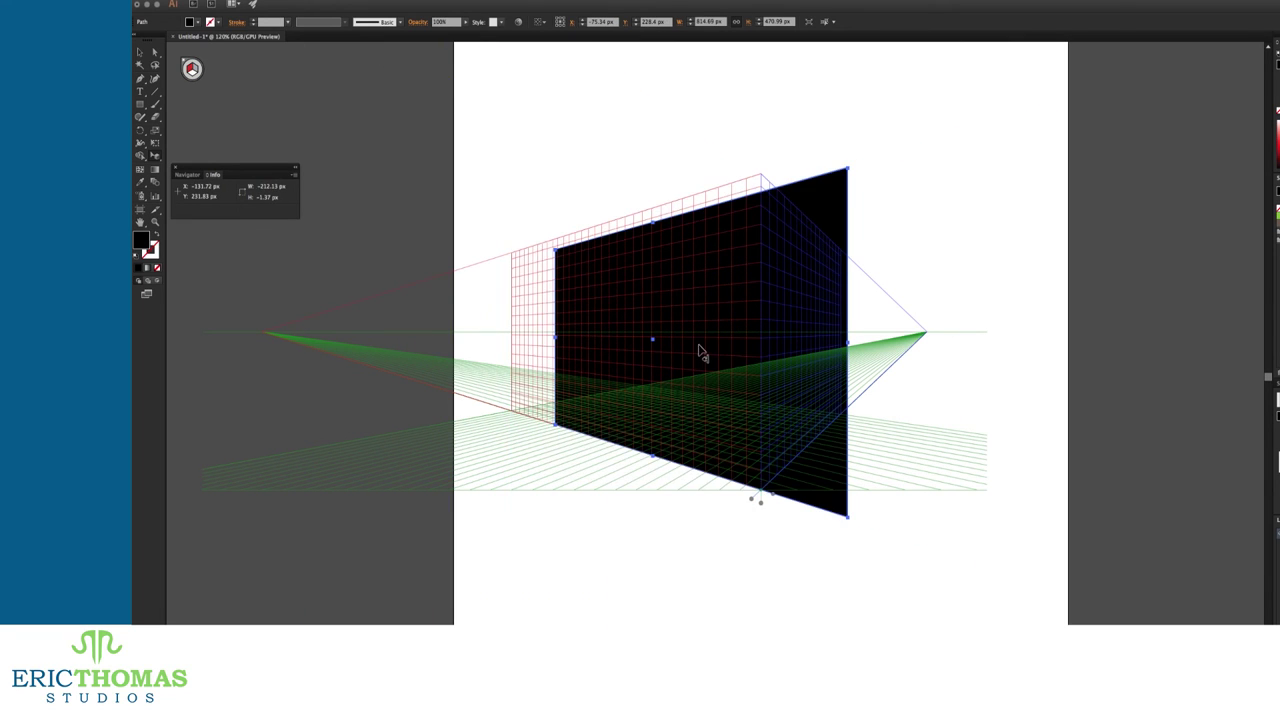
# Step: Shrink the black rectangle, transfer it to the blue wall plane, and delete it
pyautogui.moveTo(849, 170); pyautogui.dragTo(800, 316)
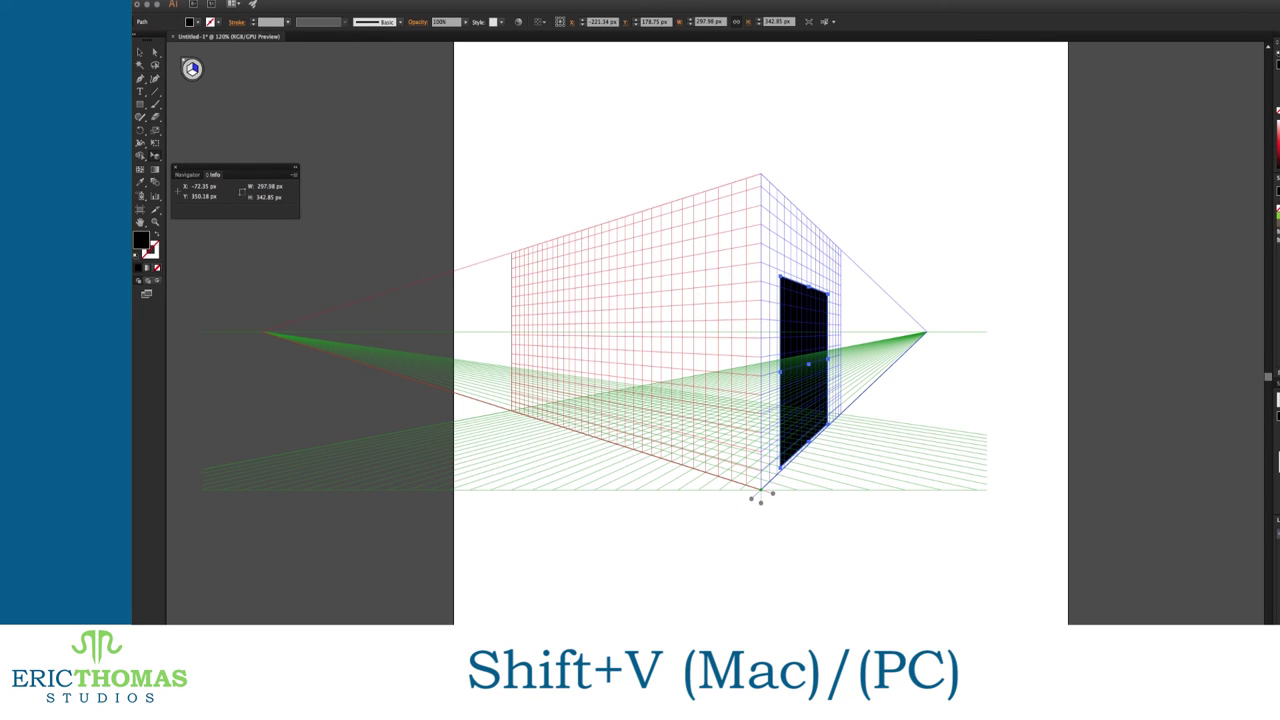
pyautogui.press('v')
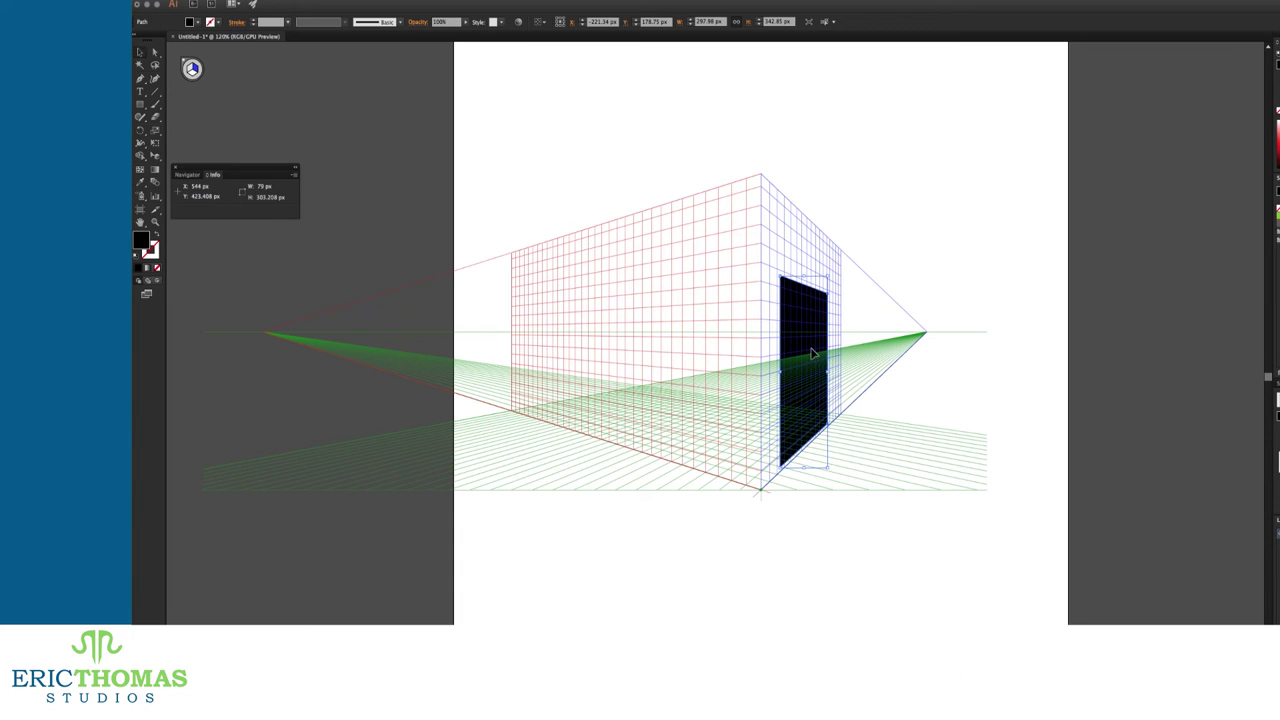
pyautogui.press('Delete')
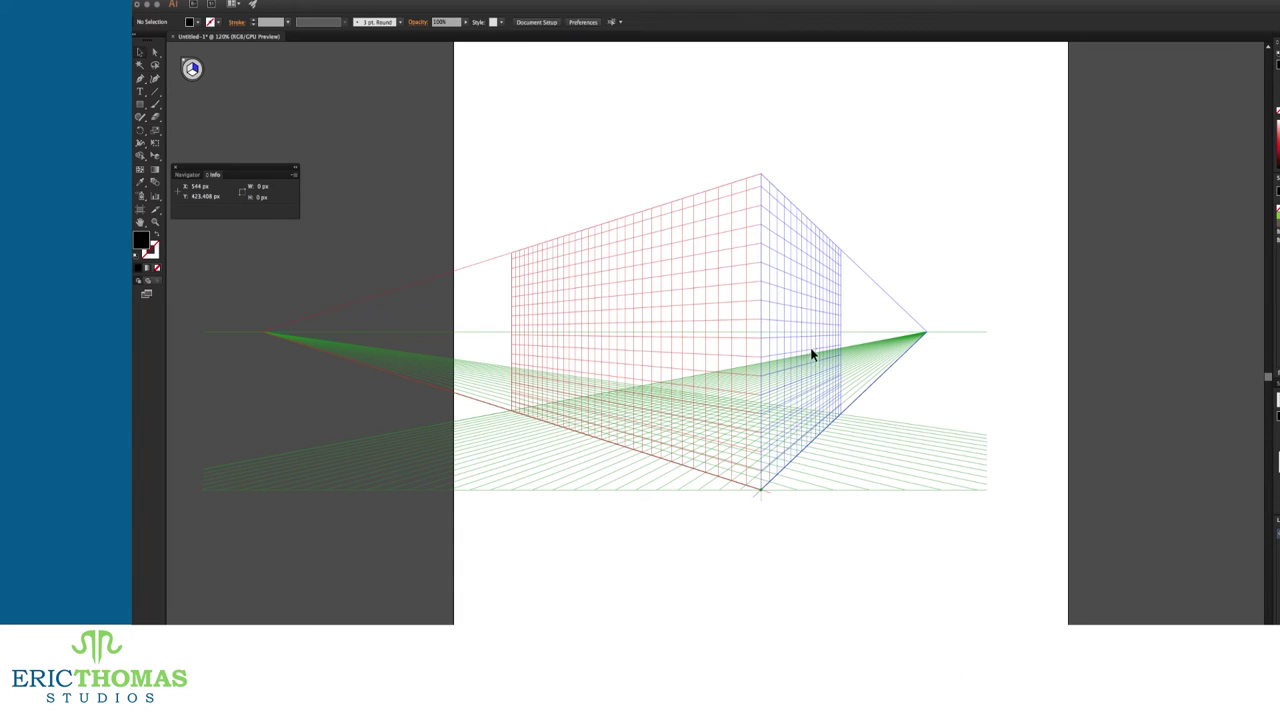
# Step: Set no active plane and add the text "This is an example" above the grid
pyautogui.click(196, 79)
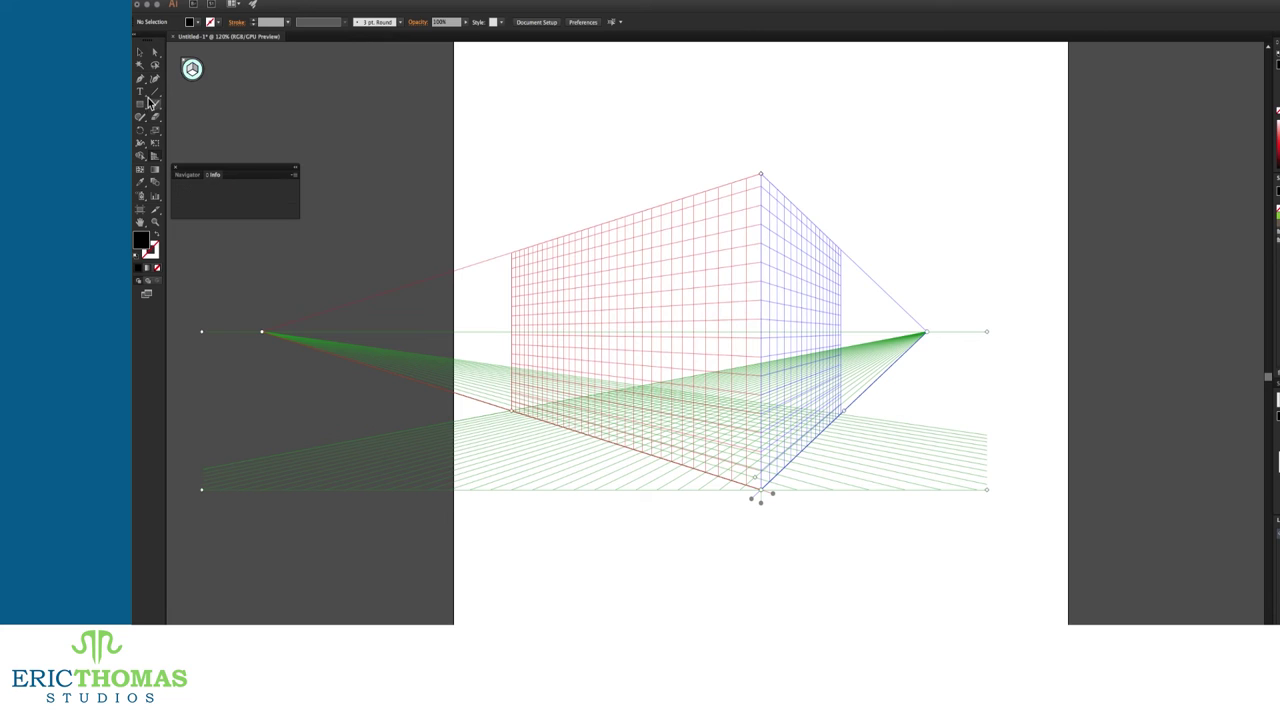
pyautogui.press('t')
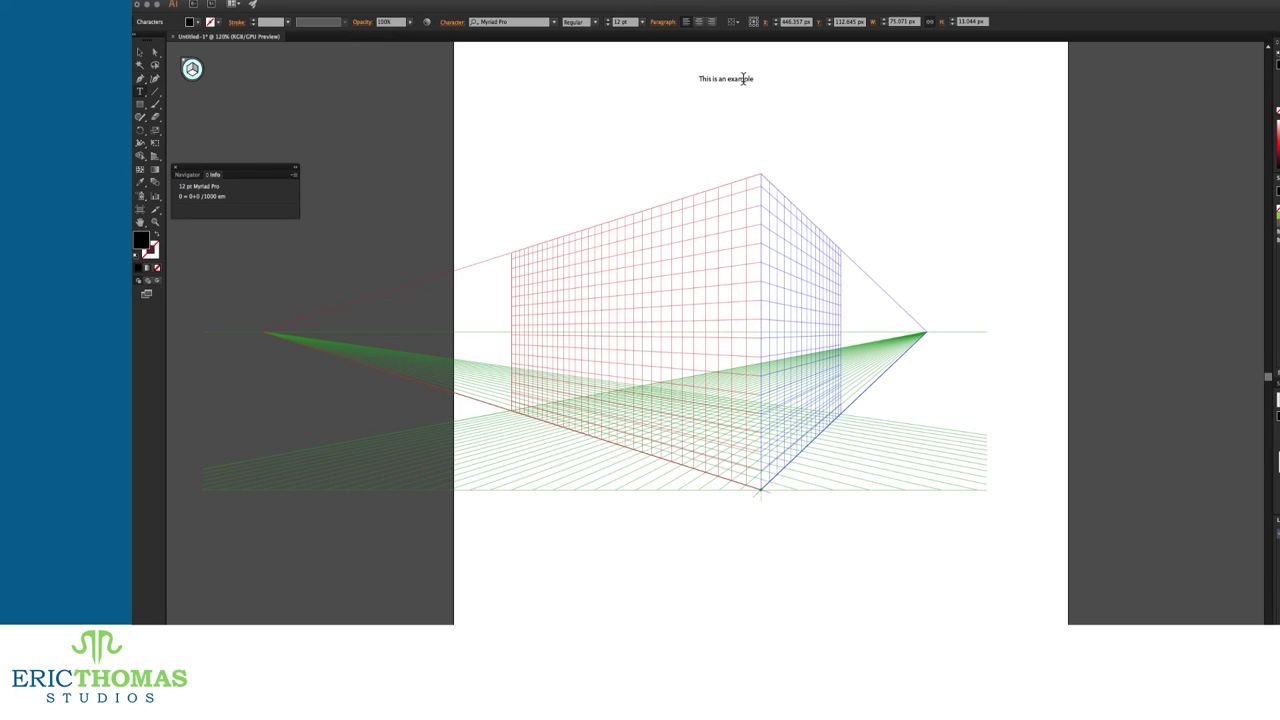
# Step: Format the whole example text in Avenir Book with all caps
pyautogui.press('super+a')
pyautogui.click(453, 24)
pyautogui.click(433, 54)
pyautogui.write('avenir')
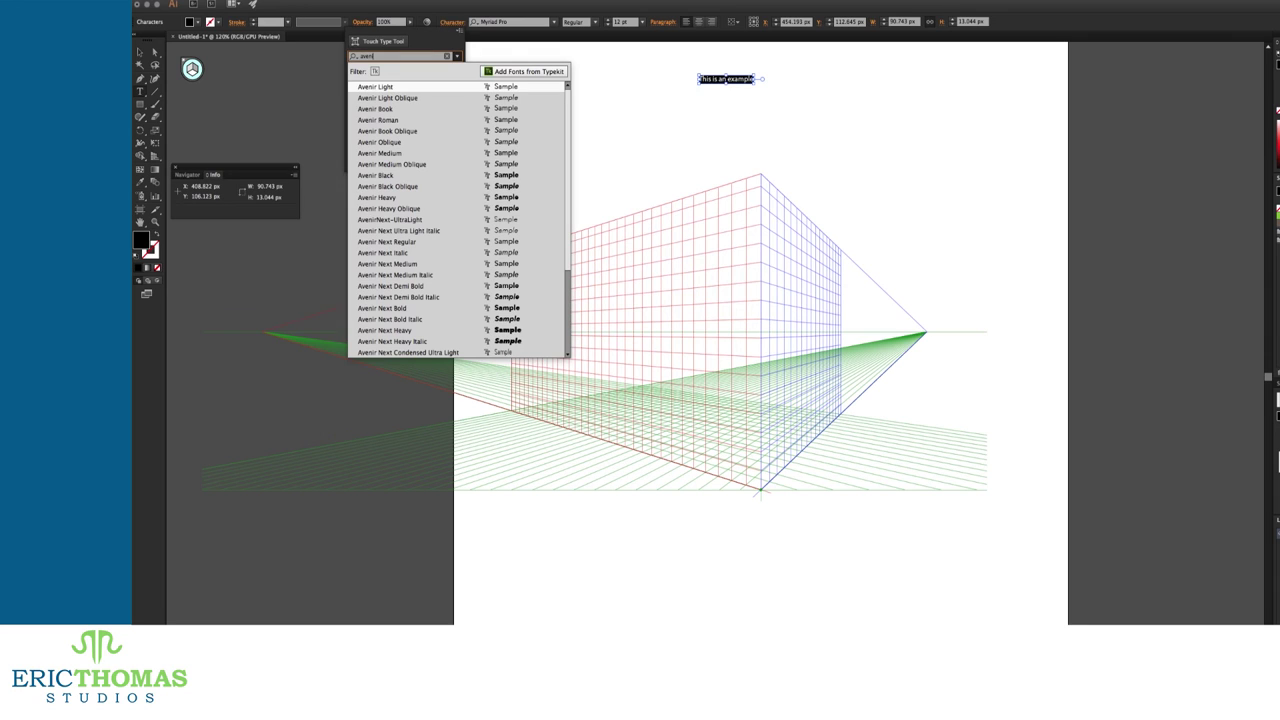
pyautogui.click(424, 110)
pyautogui.click(353, 148)
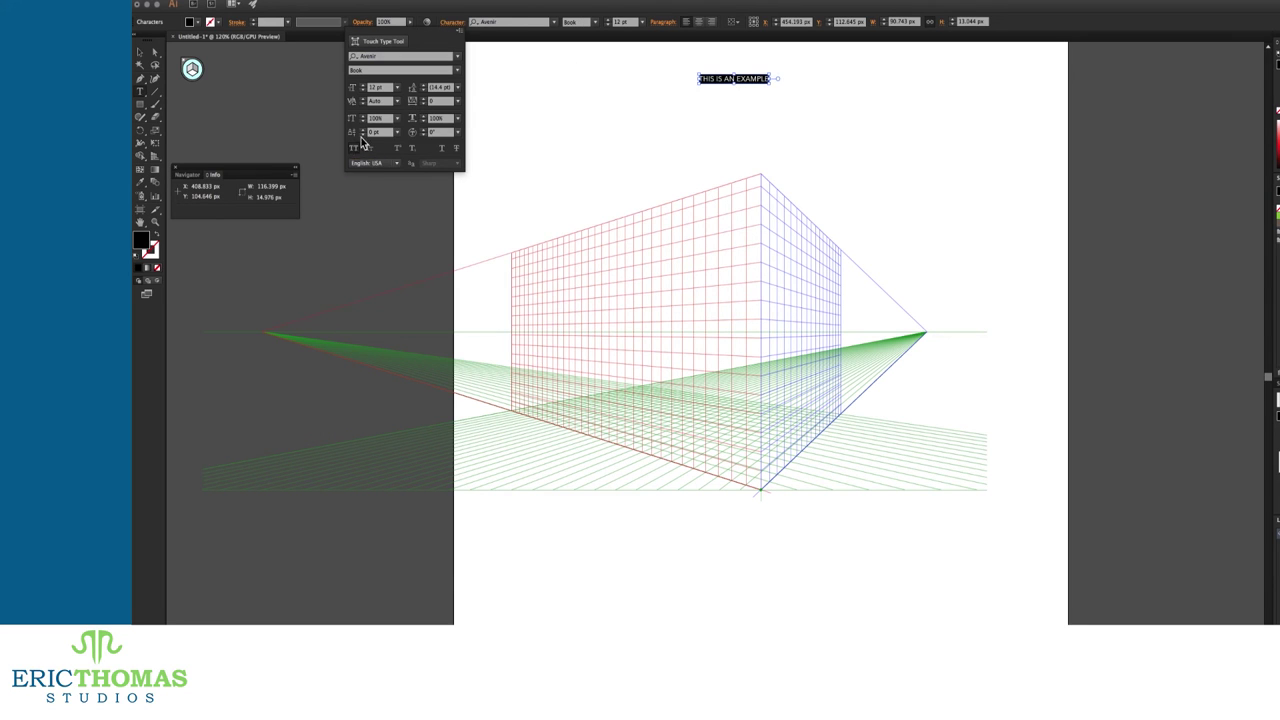
# Step: Set the example text's tracking to -10 and size to 17 pt, change its kerning, and close the Info panel
pyautogui.click(425, 109)
pyautogui.click(363, 85)
pyautogui.click(363, 85)
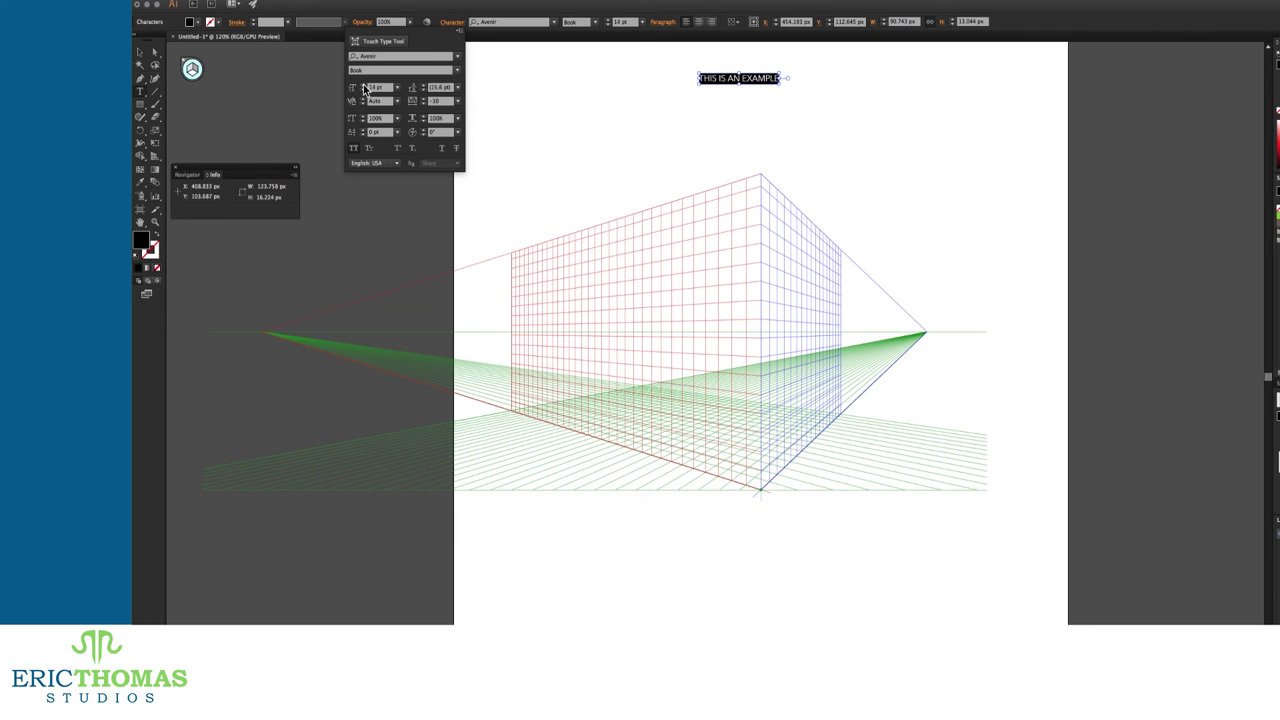
pyautogui.click(363, 85)
pyautogui.click(363, 85)
pyautogui.click(363, 85)
pyautogui.click(397, 101)
pyautogui.click(403, 124)
pyautogui.click(175, 168)
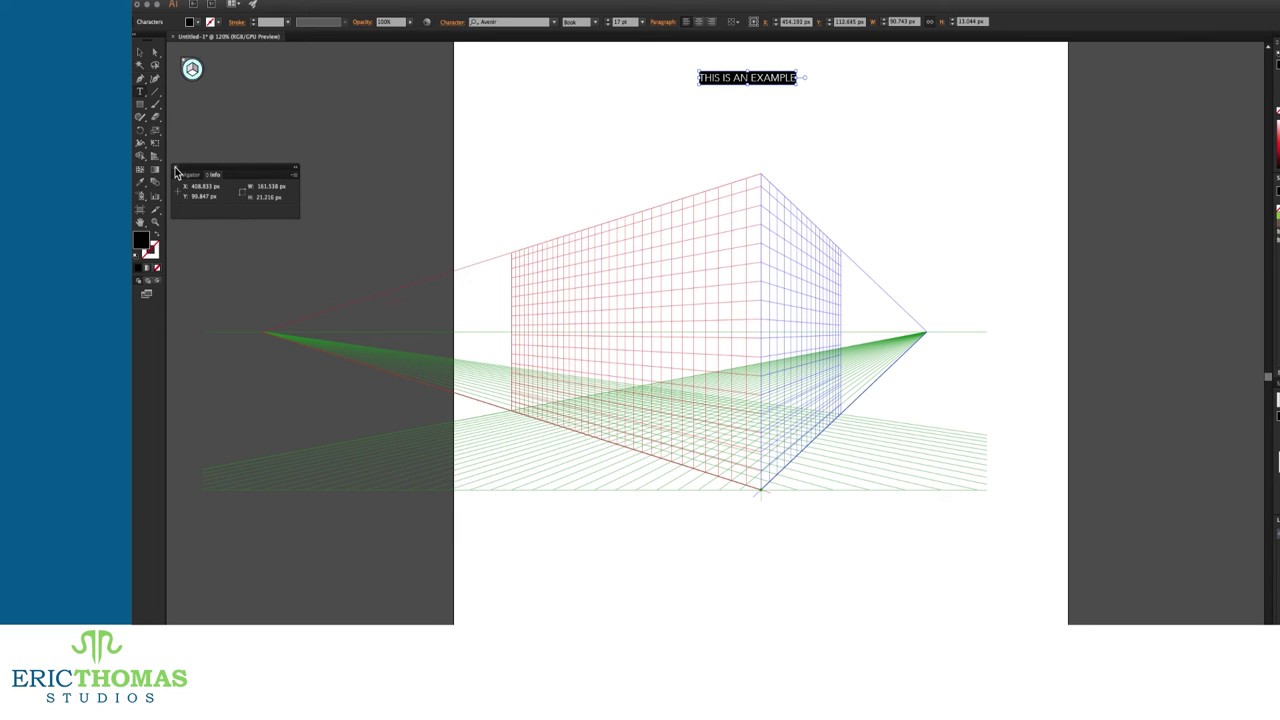
pyautogui.click(448, 24)
pyautogui.click(448, 24)
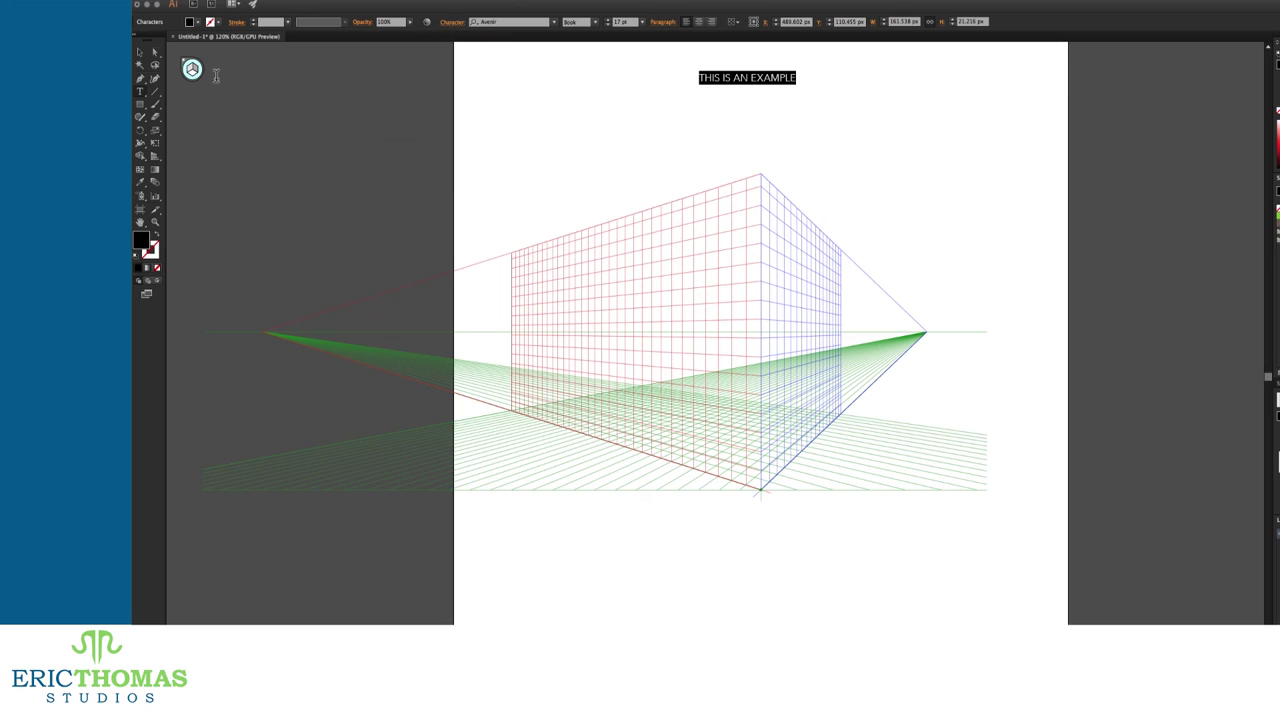
# Step: Copy the example text, enlarge the copy to about 371 px wide, and place it in perspective on the red wall plane
pyautogui.click(142, 54)
pyautogui.moveTo(770, 82); pyautogui.dragTo(544, 265)
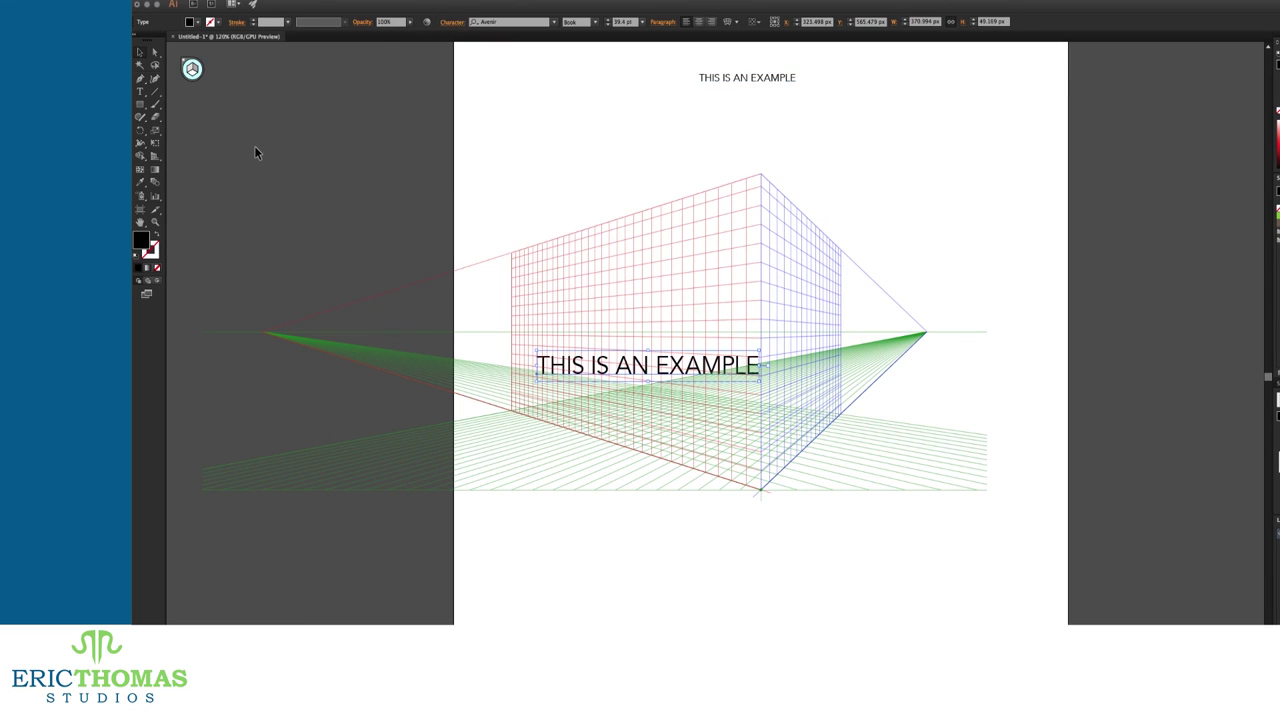
pyautogui.click(155, 156)
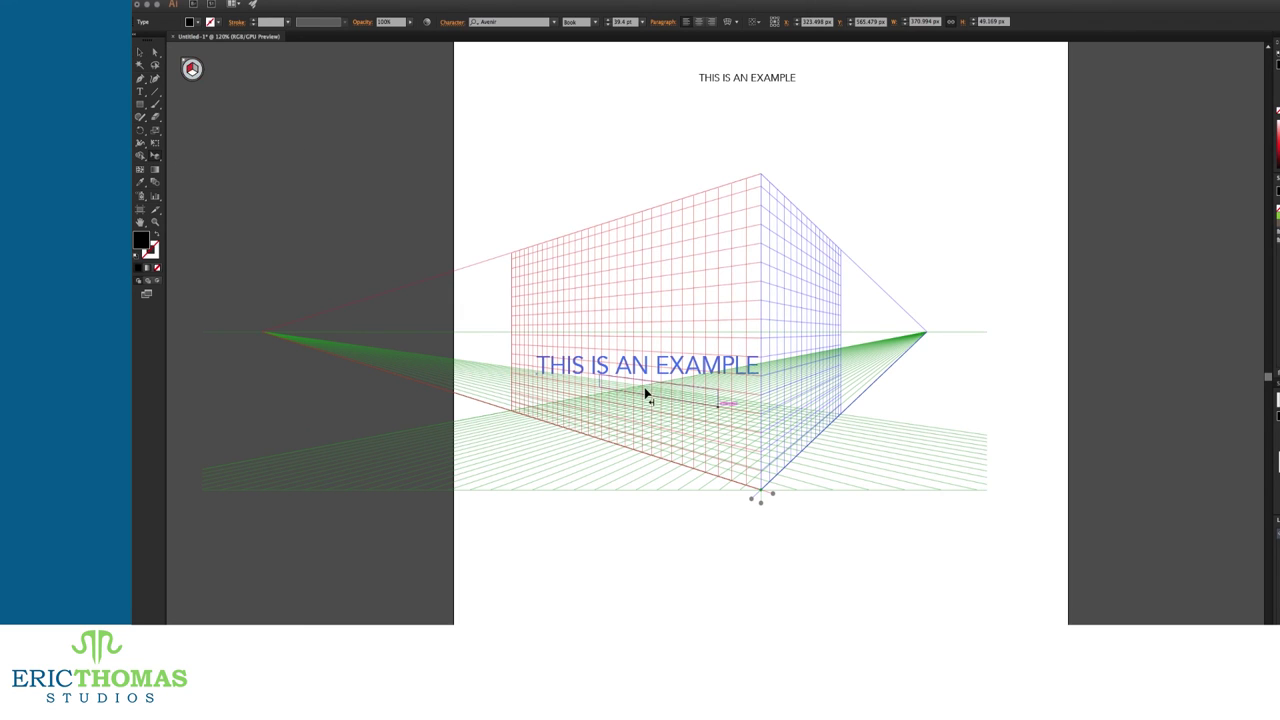
pyautogui.moveTo(645, 393); pyautogui.dragTo(762, 375)
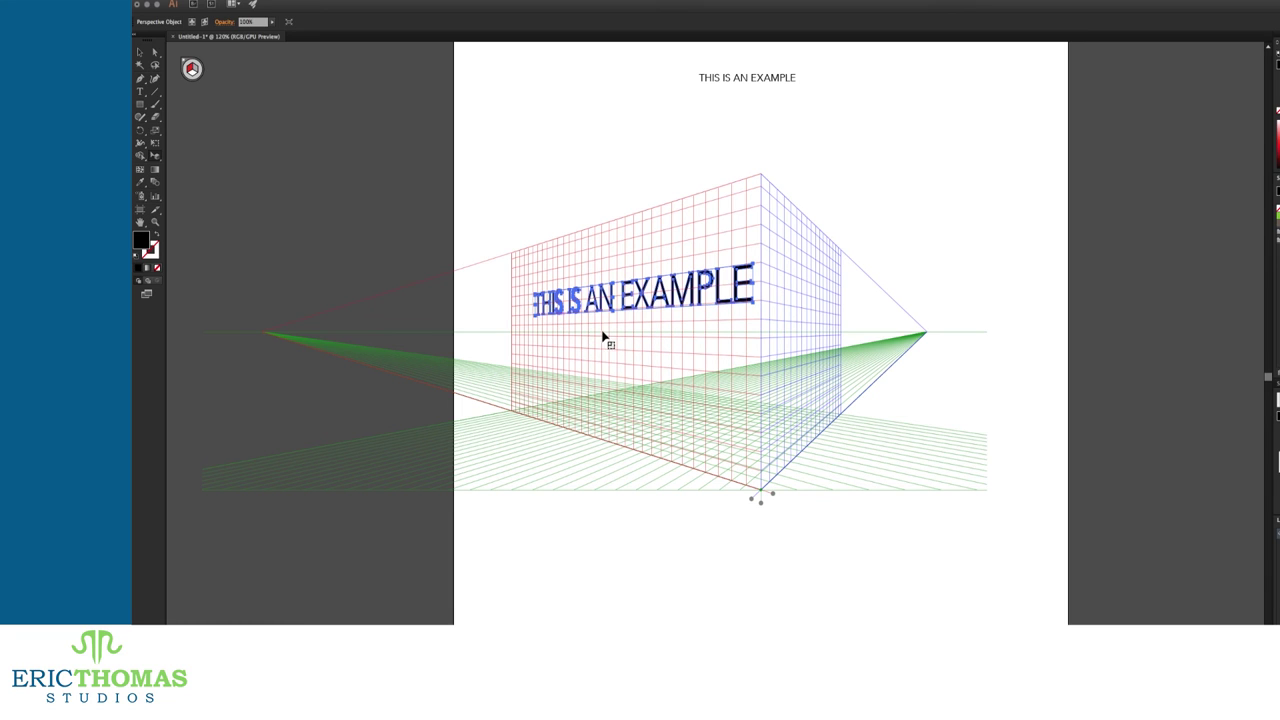
# Step: Enlarge the perspective text across the red wall plane and place a smaller copy of it on the blue wall plane
pyautogui.moveTo(535, 320); pyautogui.dragTo(472, 339)
pyautogui.moveTo(582, 322); pyautogui.dragTo(818, 332)
pyautogui.press('1')
pyautogui.press('super+z')
pyautogui.press('super+z')
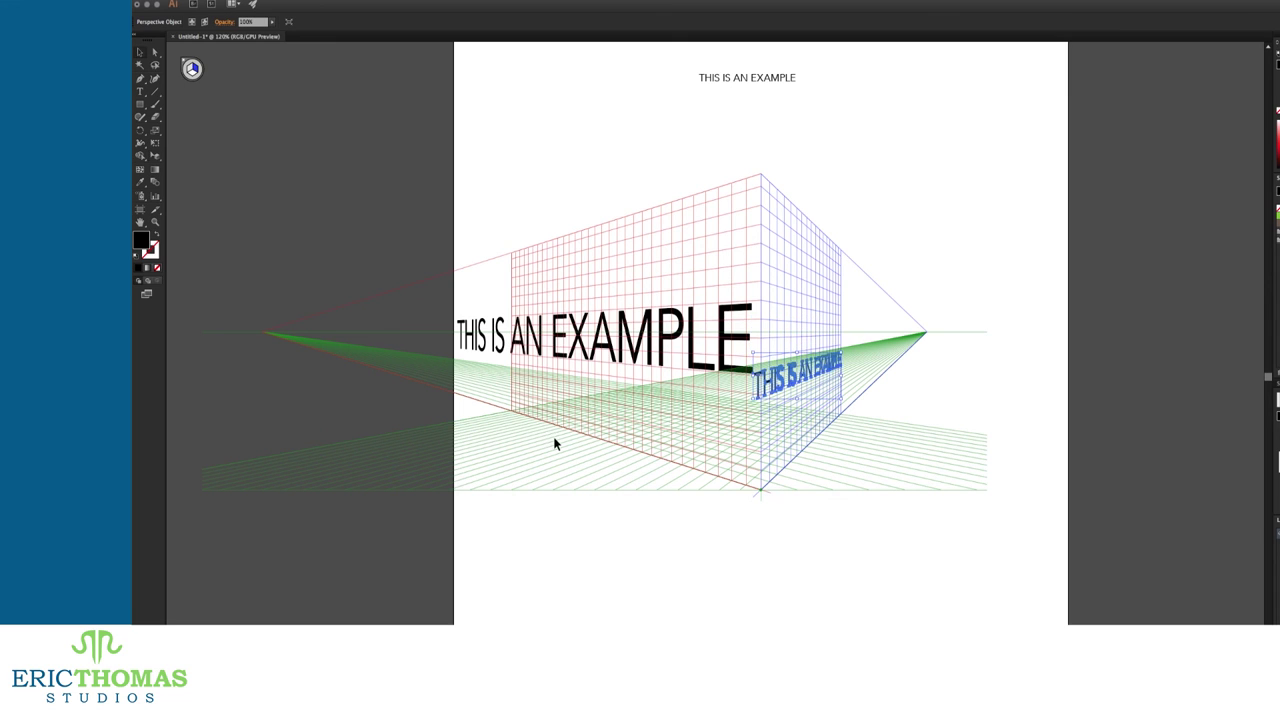
# Step: Deselect the text and toggle the perspective grid off and back on to view the lettering
pyautogui.click(578, 550)
pyautogui.press('super+shift+i')
pyautogui.press('super+shift+i')
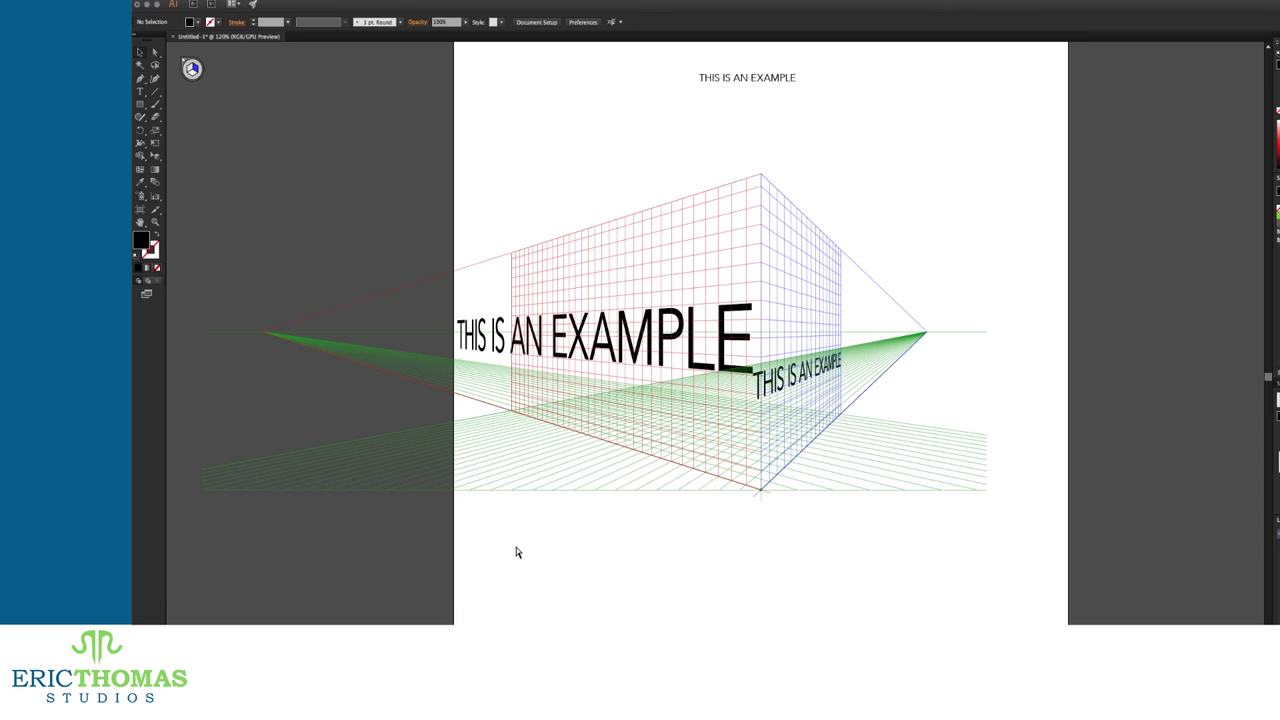